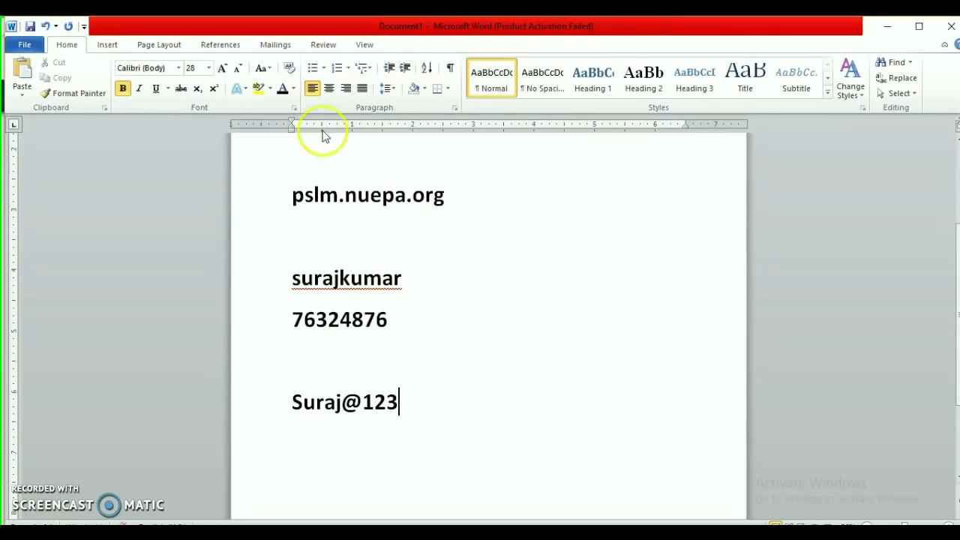
- Check the password noted in Word by selecting its parts, then return to Chrome's signup page
click(292, 402)
drag(292, 402, 302, 410)
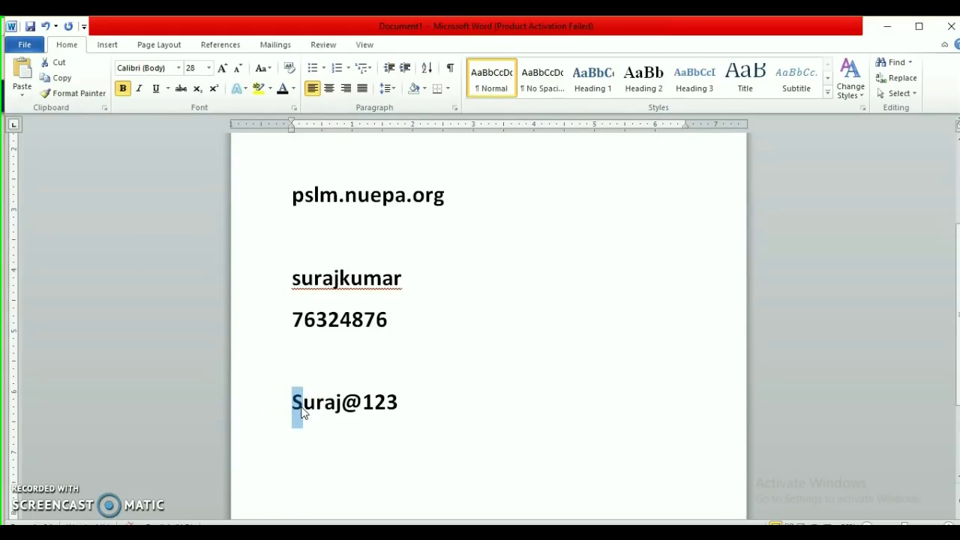
click(307, 409)
drag(316, 409, 363, 409)
double_click(385, 404)
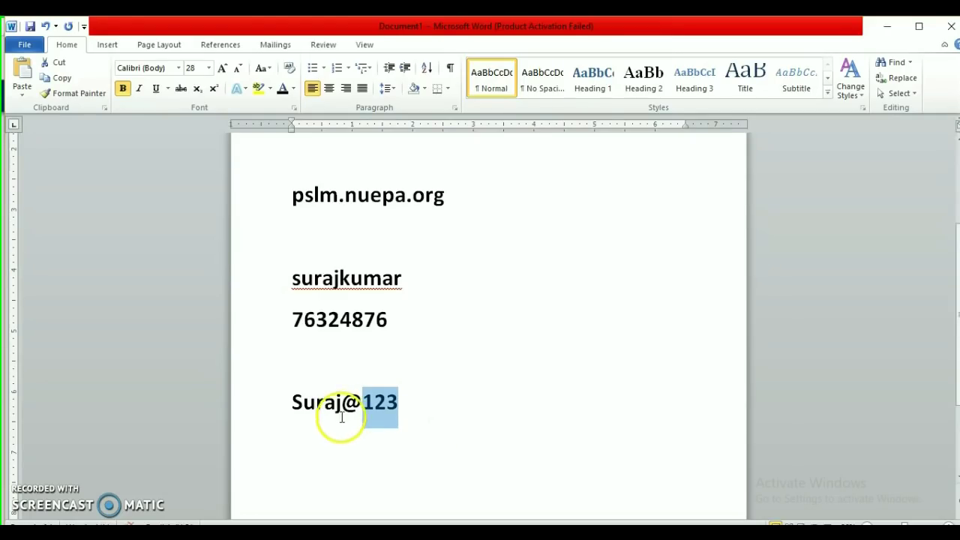
click(422, 409)
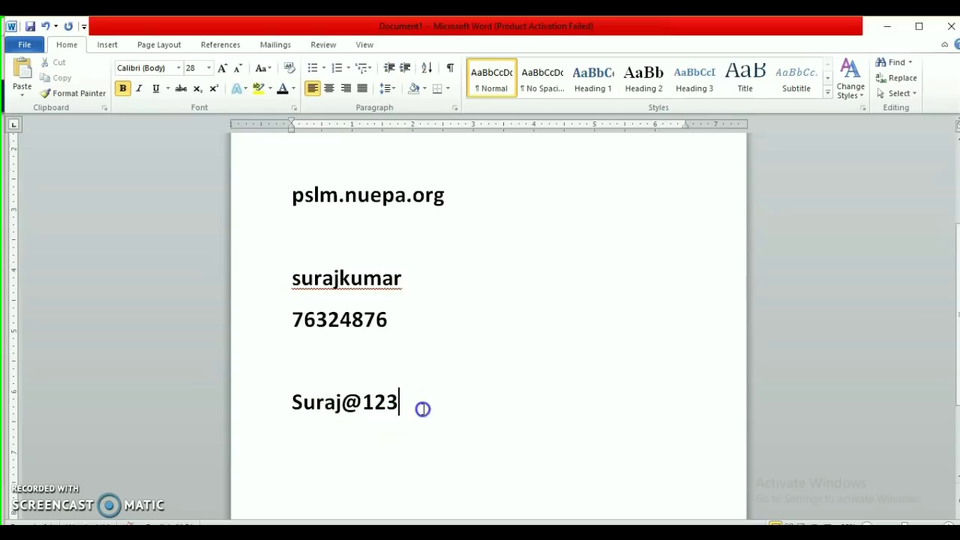
drag(422, 409, 293, 401)
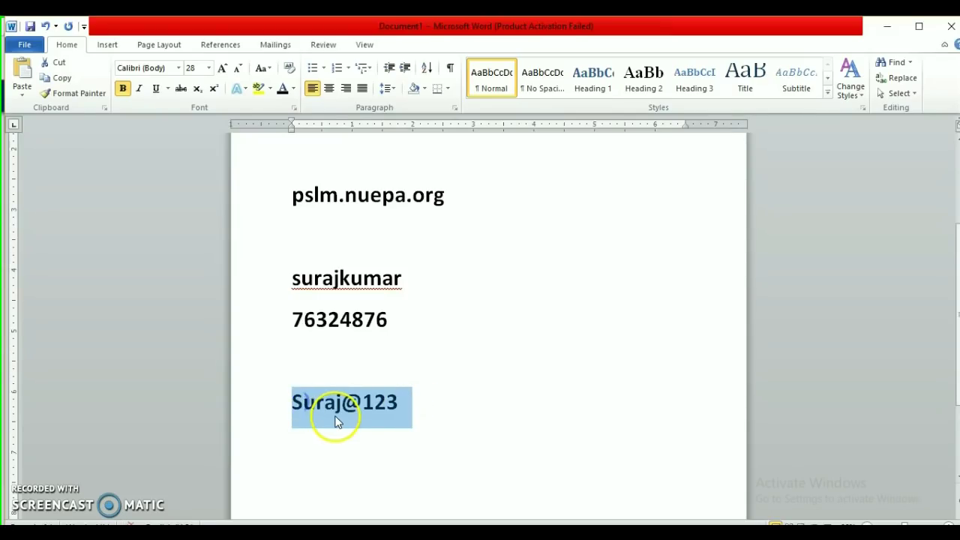
key(alt+Tab)
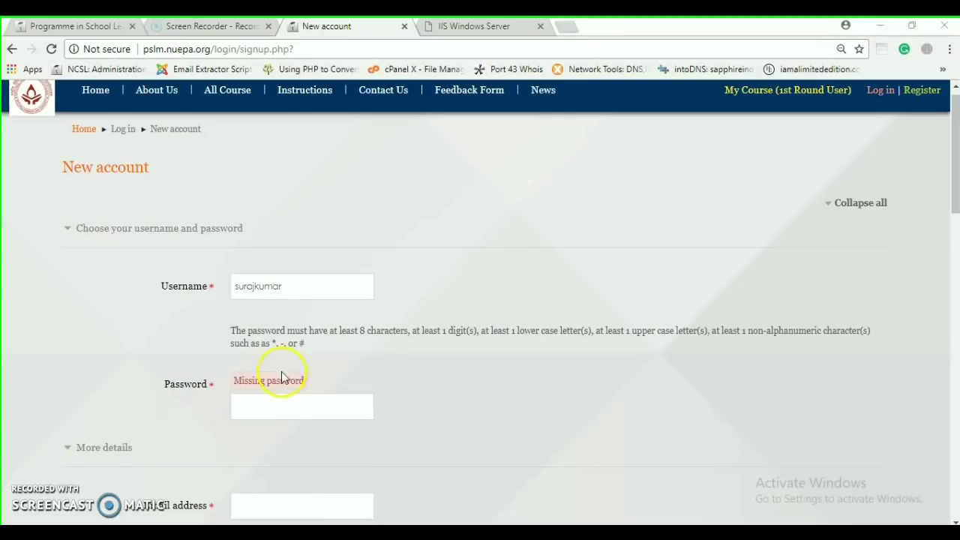
- Type the 9-character account password into the signup form's Password field
click(286, 406)
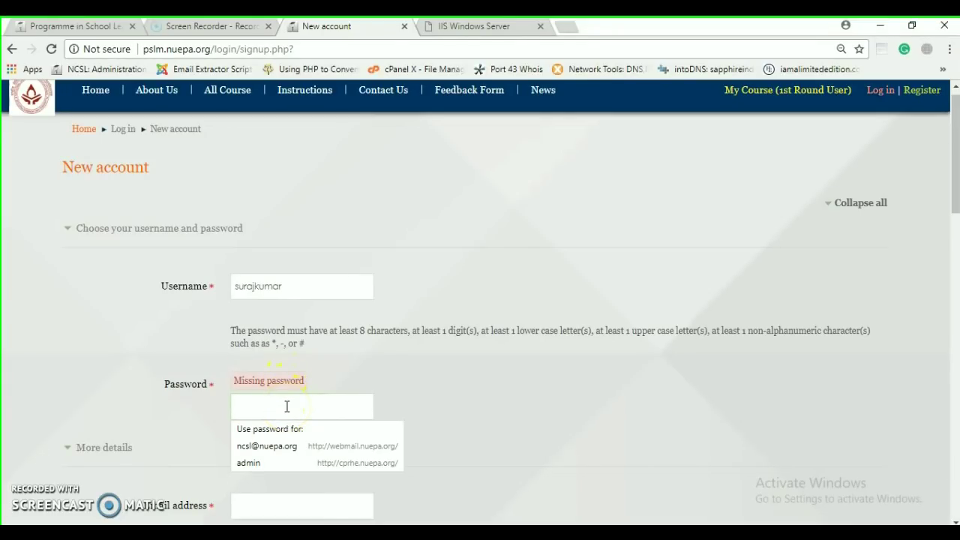
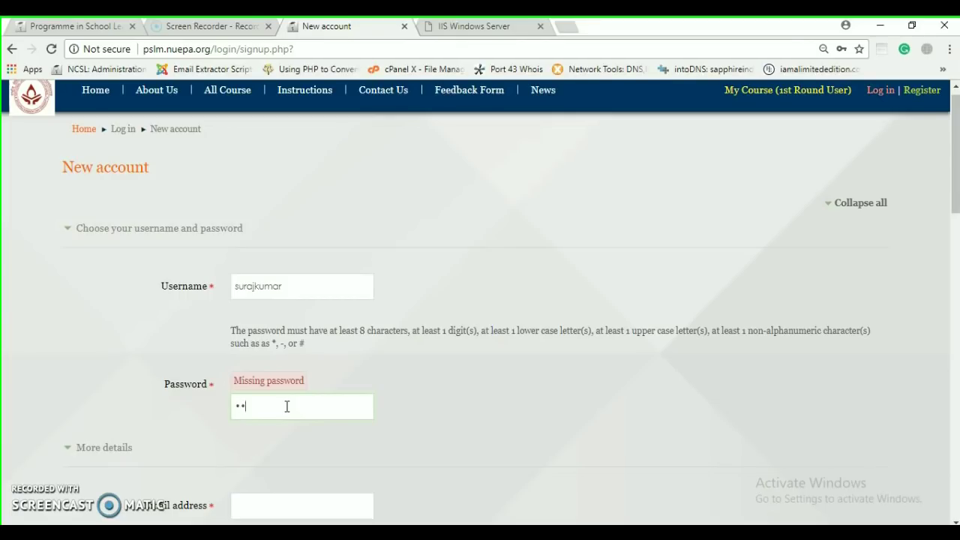
scroll(330, 409, down, 2)
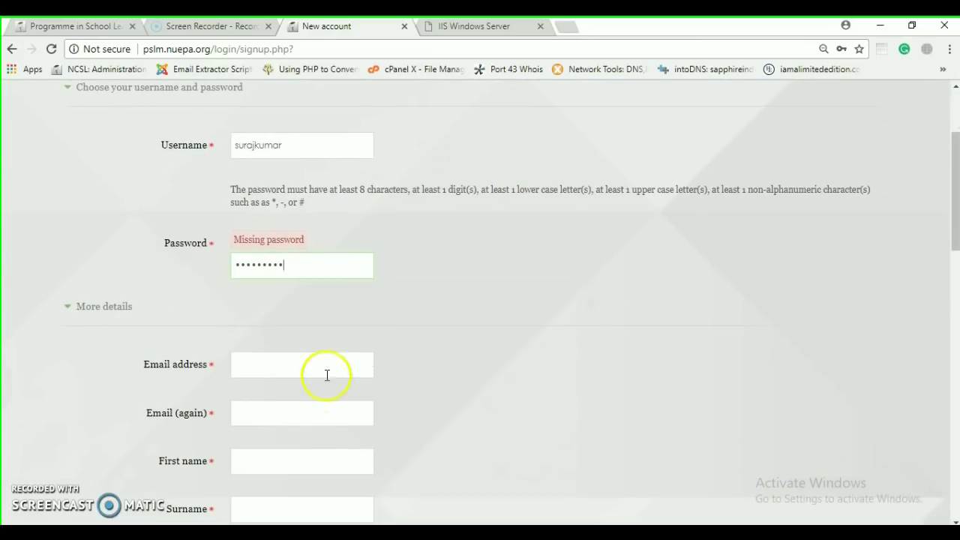
click(311, 362)
scroll(478, 368, down, 1)
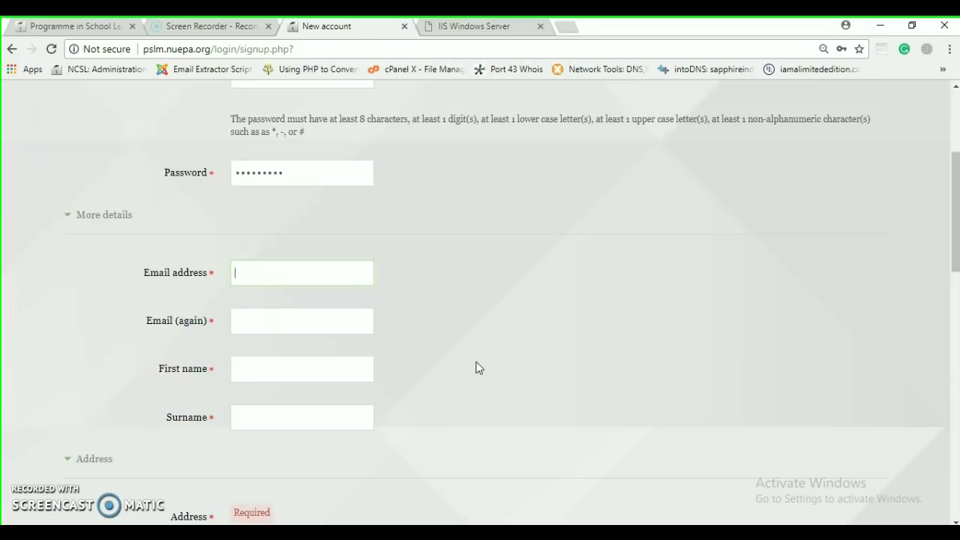
- Enter the contact's e-mail in Email address after fixing a false start, and repeat it in Email (again)
text(ncslhelpdesk)
key(BackSpace)
key(BackSpace)
key(BackSpace)
key(BackSpace)
key(BackSpace)
key(BackSpace)
key(BackSpace)
key(BackSpace)
key(BackSpace)
key(BackSpace)
key(BackSpace)
key(BackSpace)
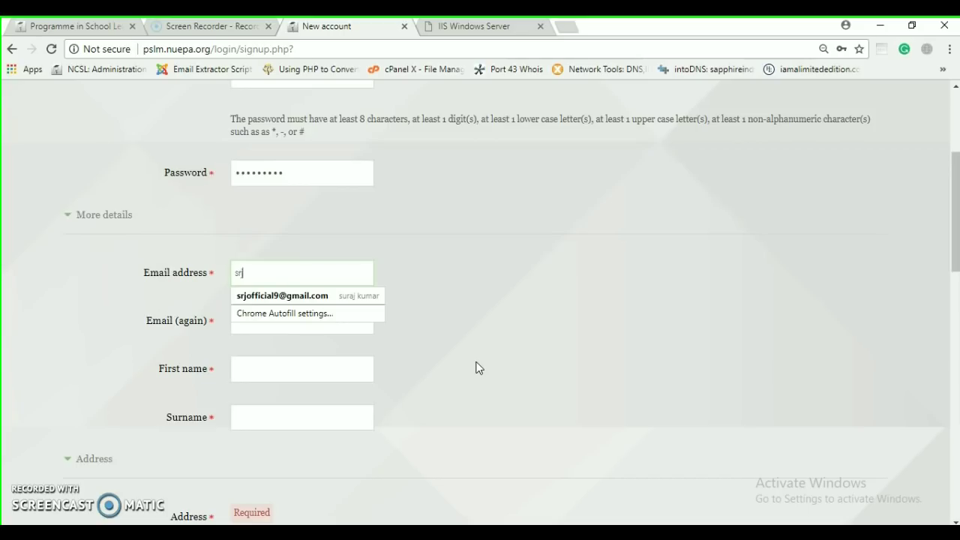
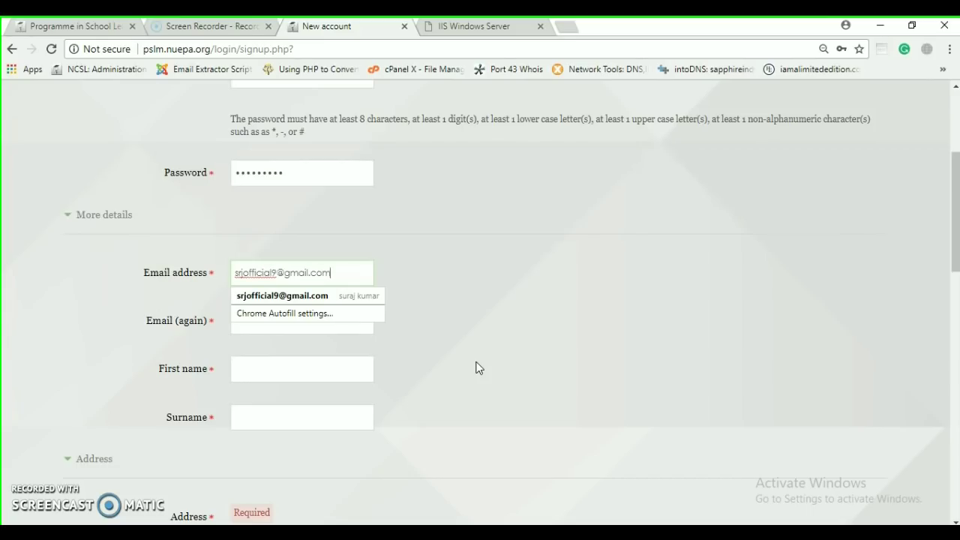
key(Escape)
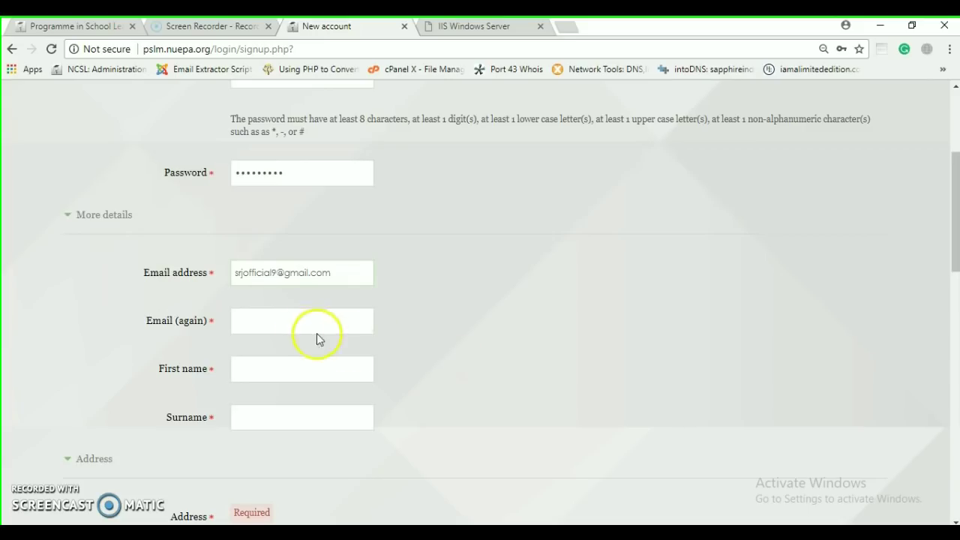
click(283, 324)
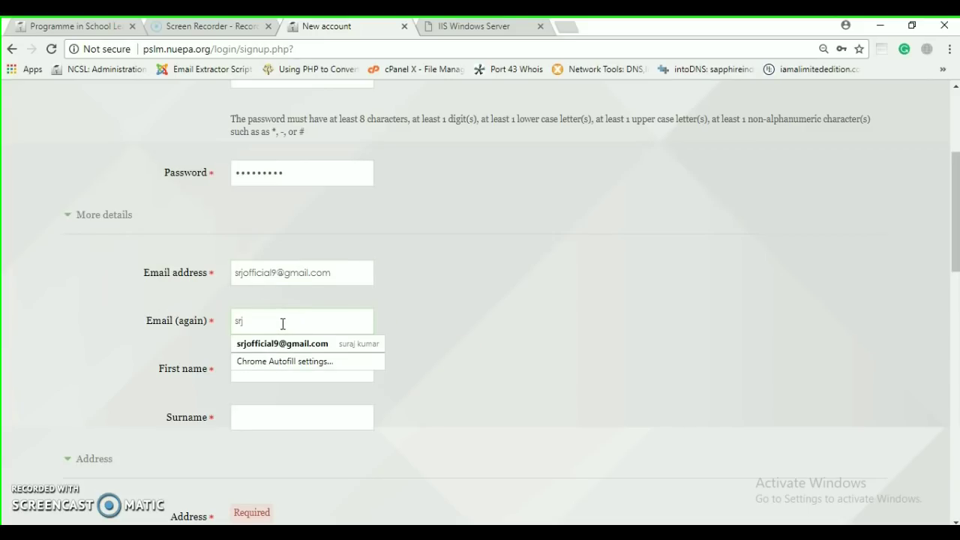
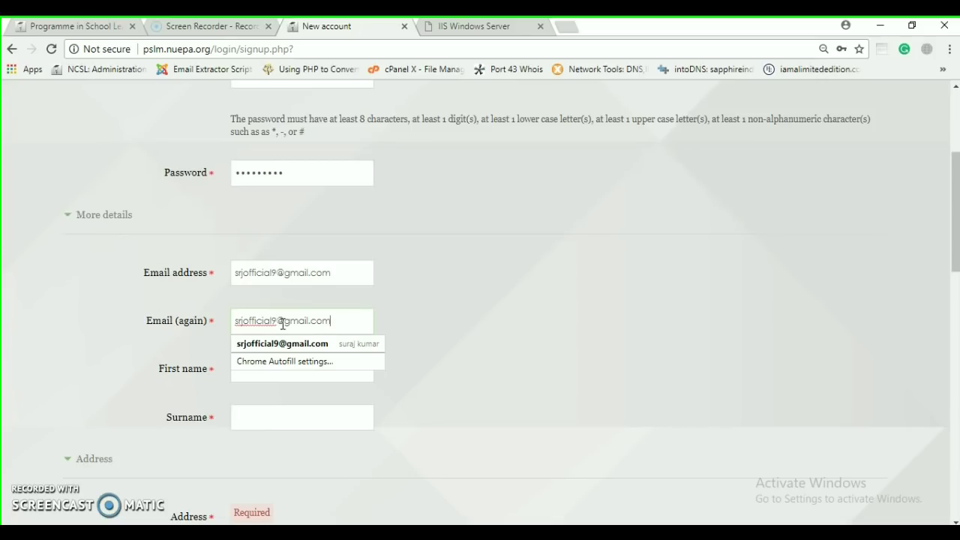
click(357, 317)
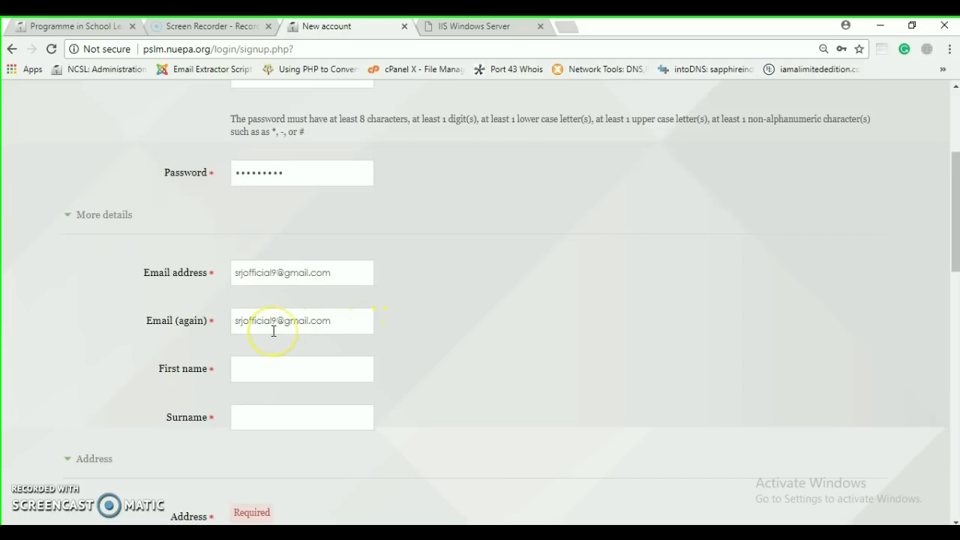
click(278, 308)
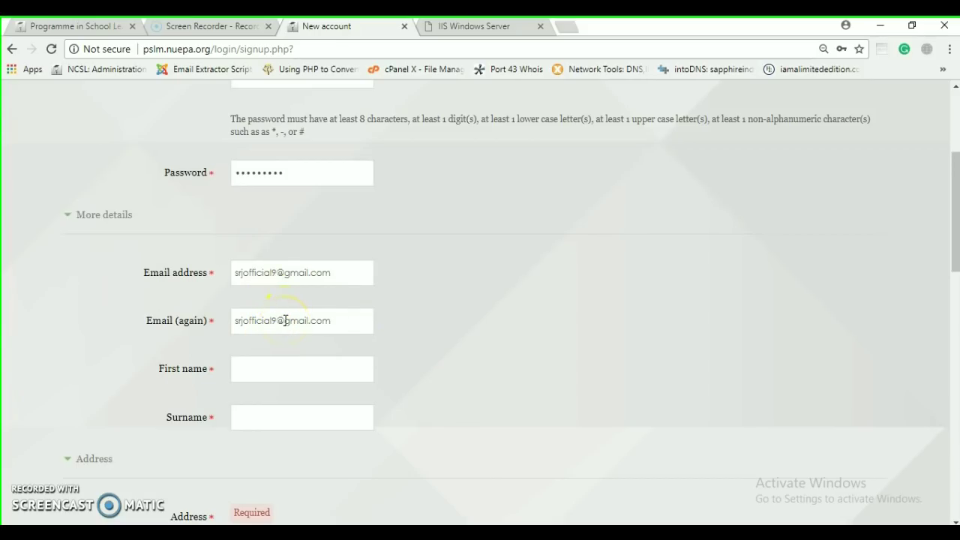
scroll(285, 320, down, 8)
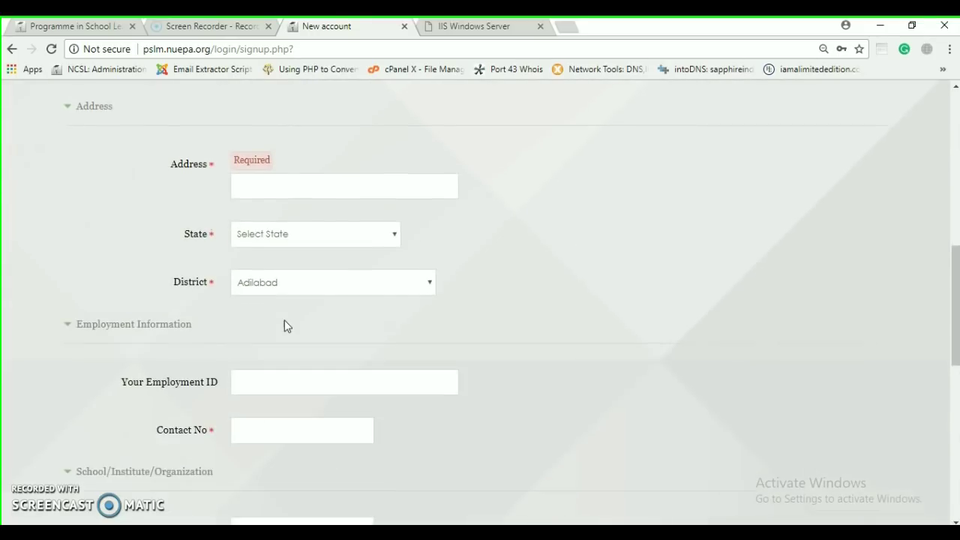
- Enter the applicant's first name in the First name field
scroll(285, 321, down, 3)
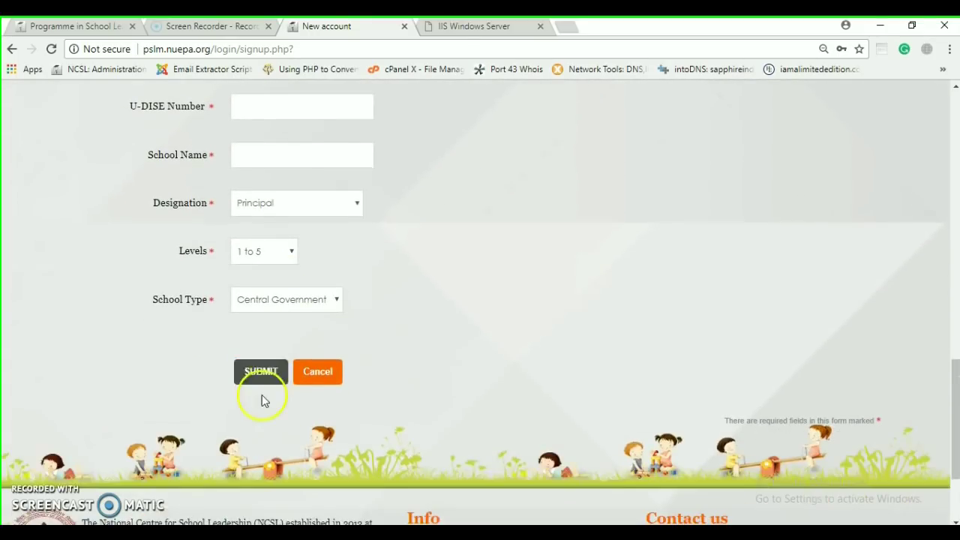
scroll(349, 443, up, 12)
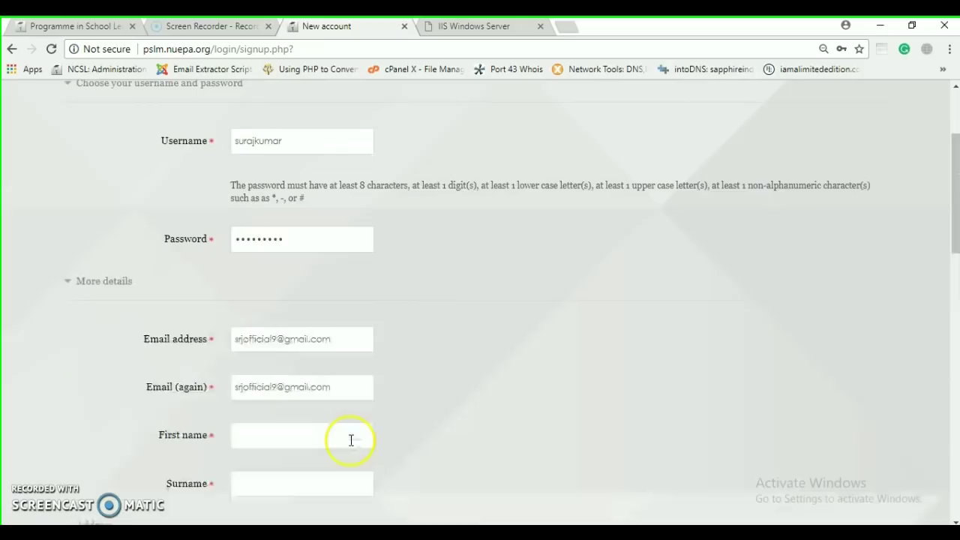
scroll(350, 435, down, 1)
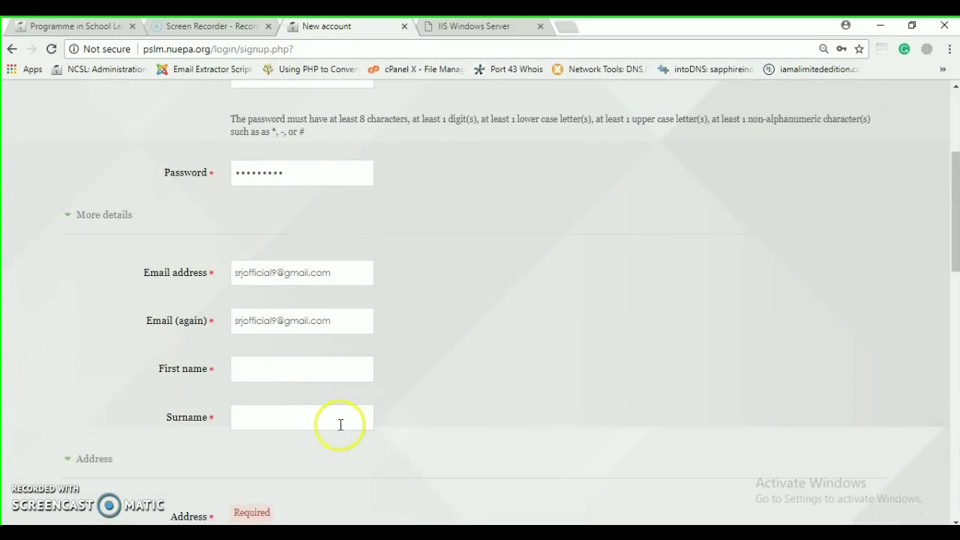
click(297, 360)
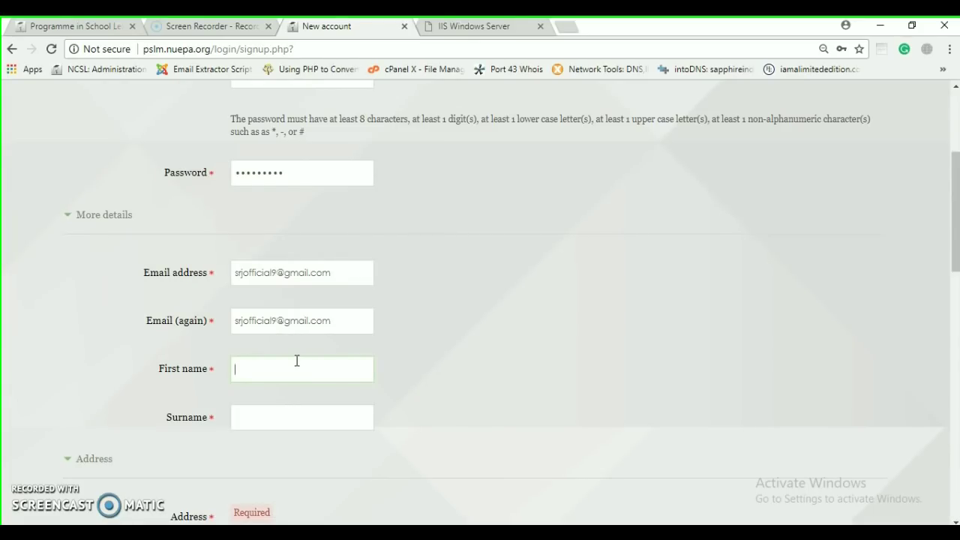
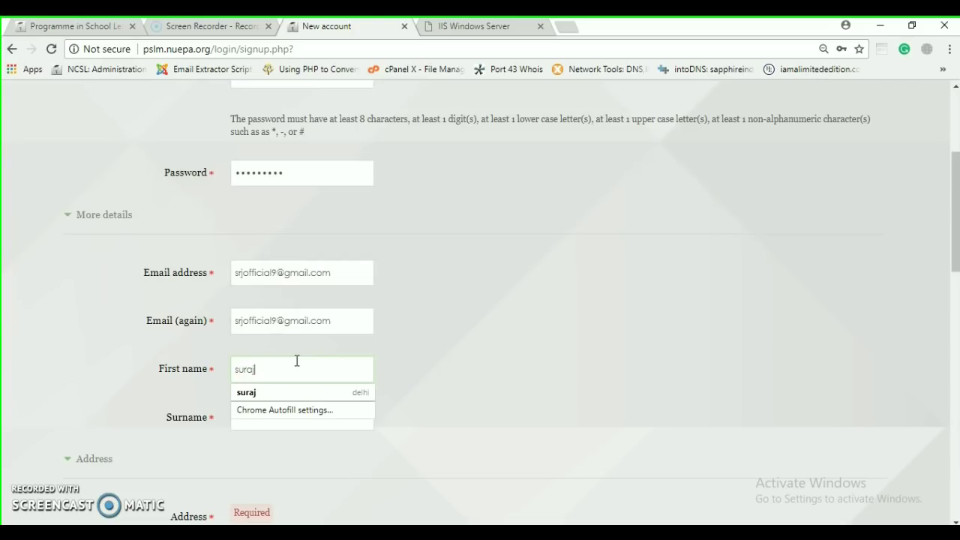
click(450, 377)
- Enter the applicant's surname in the Surname field
click(364, 419)
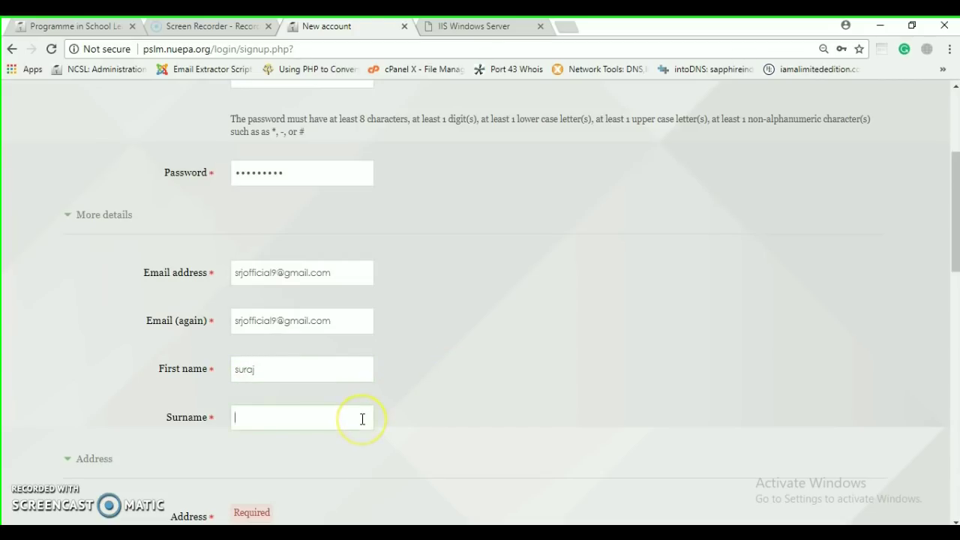
scroll(439, 418, down, 3)
click(368, 328)
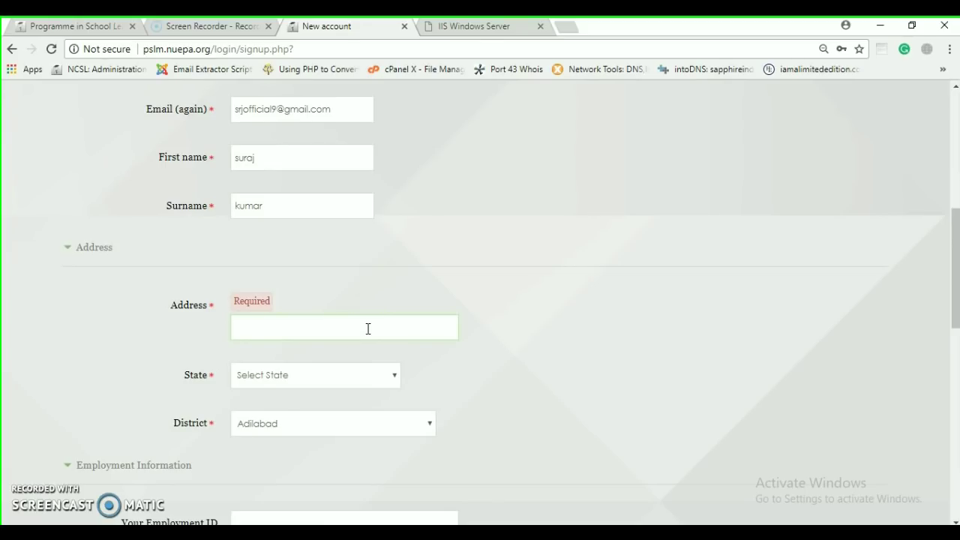
- Type the user's full postal address into Address, correcting the typos along the way
text(17)
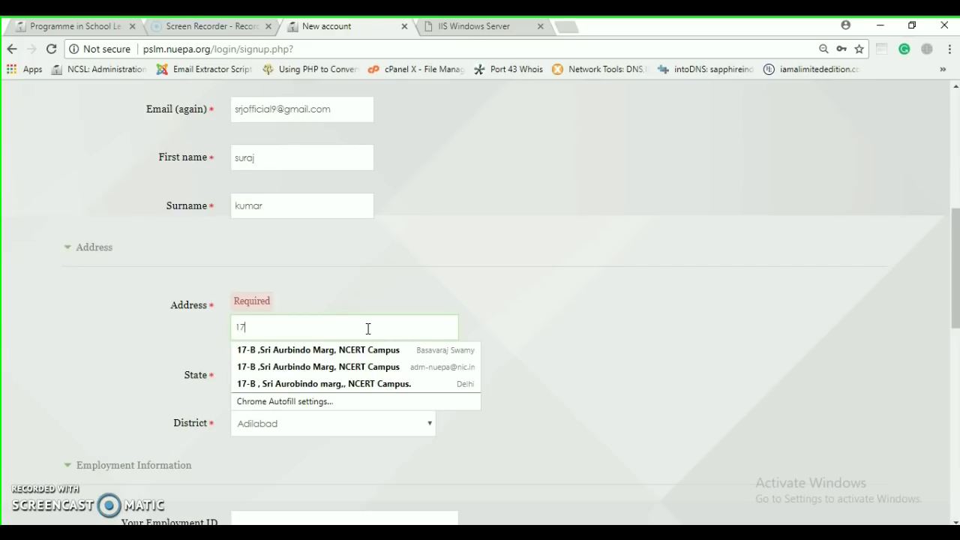
text(-B , sRI aURBINDO mARG)
key(BackSpace)
key(BackSpace)
key(BackSpace)
key(BackSpace)
key(BackSpace)
key(BackSpace)
key(BackSpace)
key(BackSpace)
key(BackSpace)
key(BackSpace)
key(BackSpace)
key(BackSpace)
text(Aut)
text(bindo m)
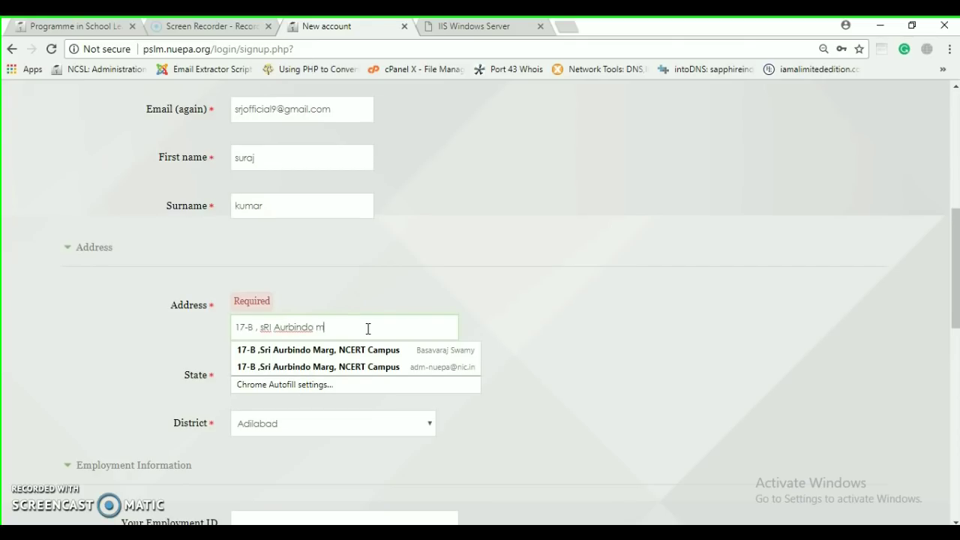
text(arg, NCERT cAM)
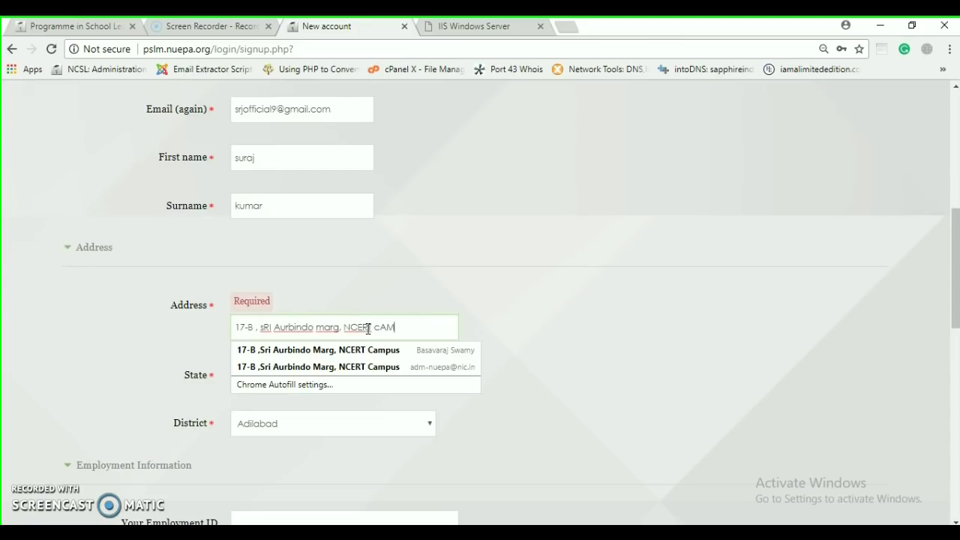
key(BackSpace)
key(BackSpace)
text(Campus new delhi)
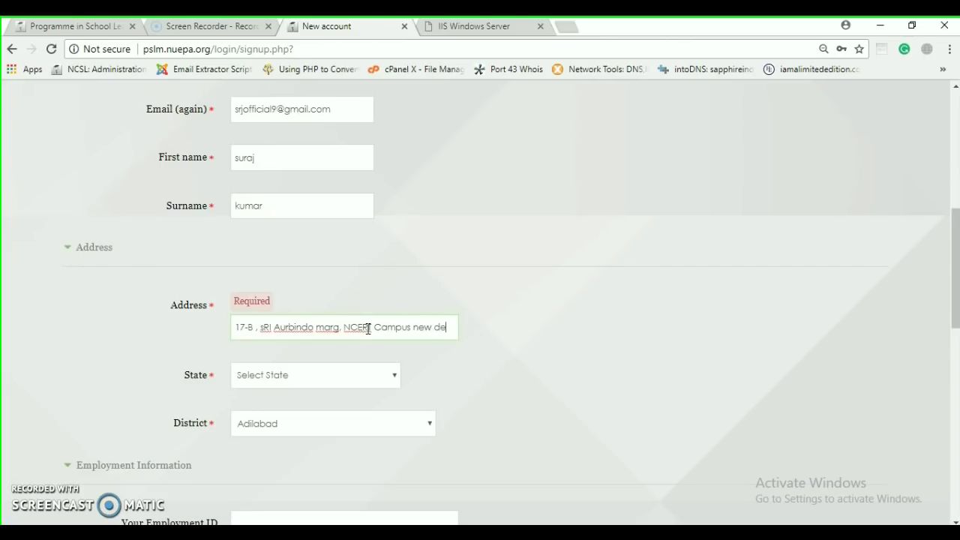
click(482, 377)
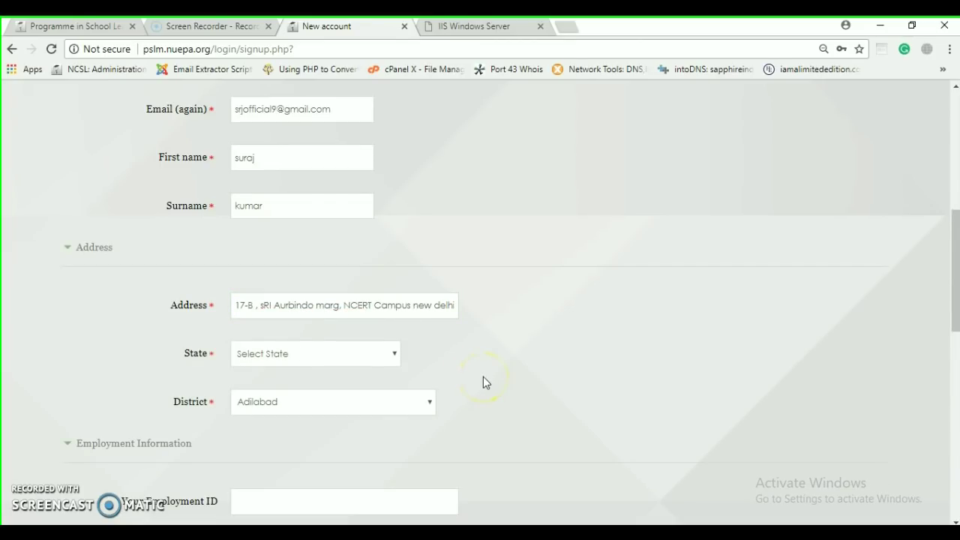
- Set State to Delhi (NCT)
click(259, 363)
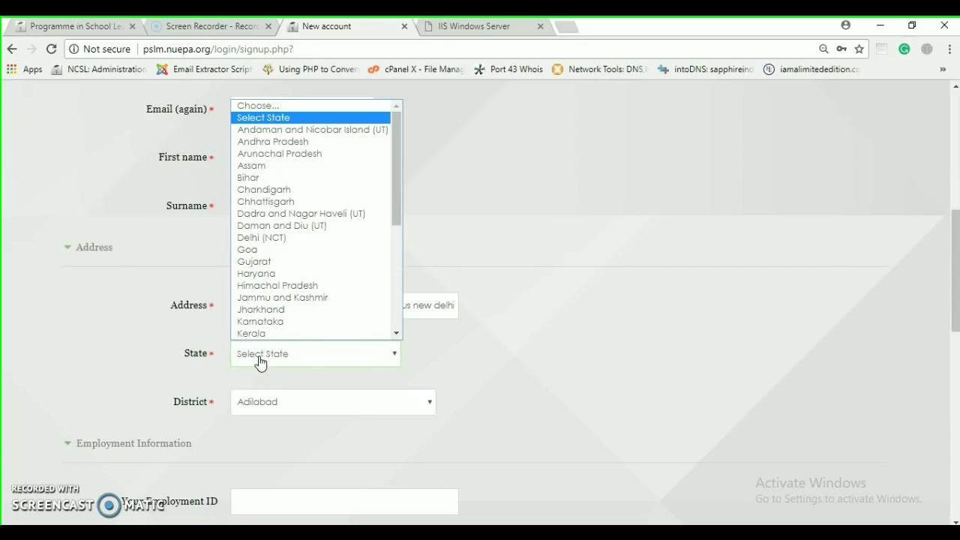
key(d)
key(d)
key(d)
key(Return)
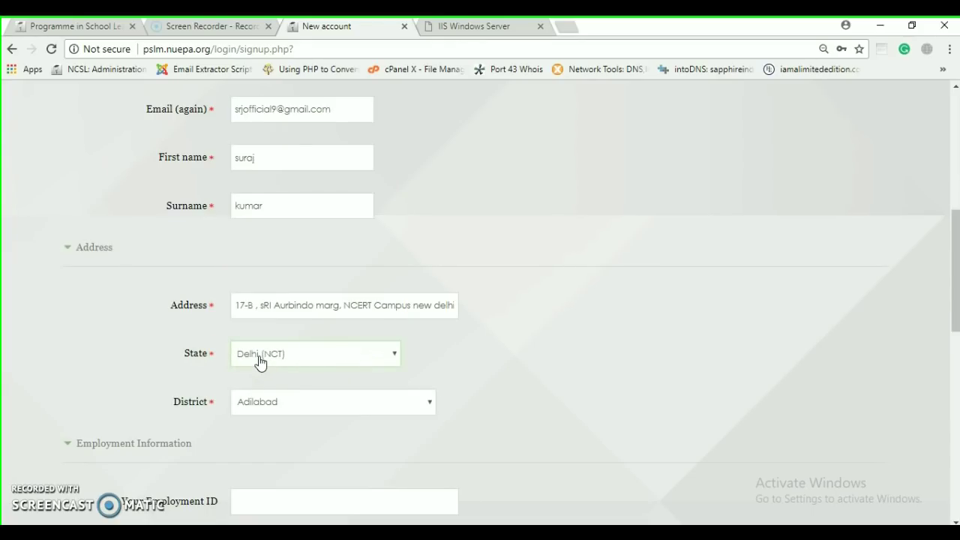
- Set District to New Delhi
click(274, 403)
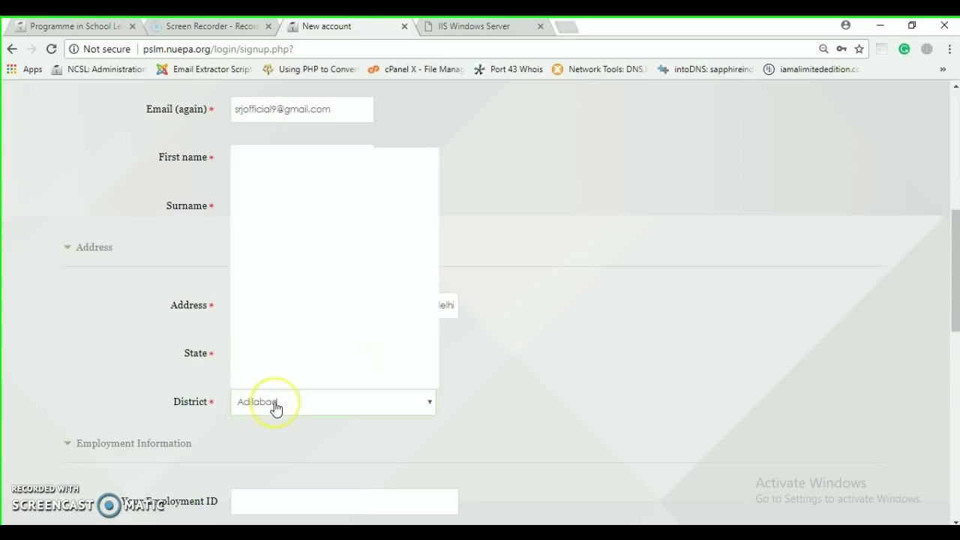
key(d)
key(d)
key(d)
key(d)
key(d)
key(d)
key(d)
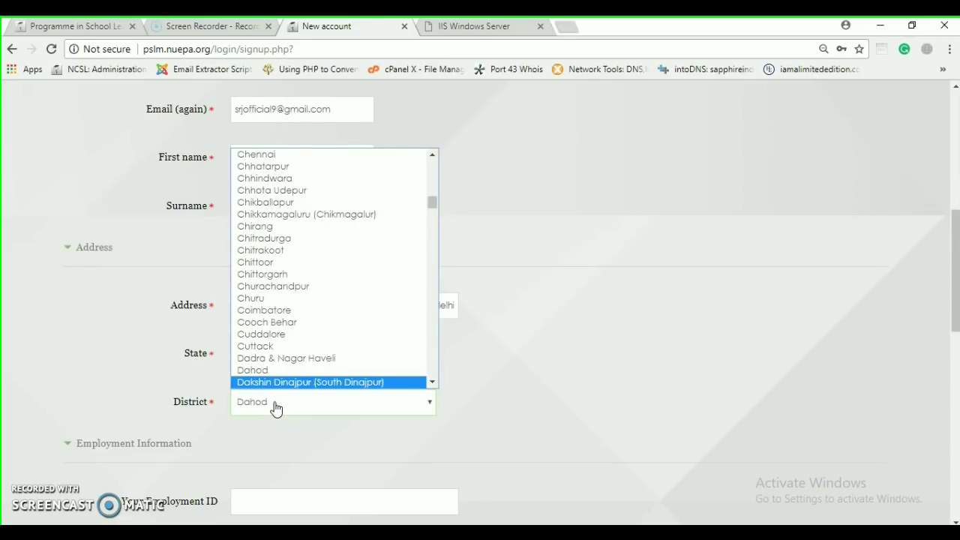
key(d)
key(d)
key(d)
key(d)
key(d)
key(d)
key(d)
key(d)
key(d)
key(d)
key(d)
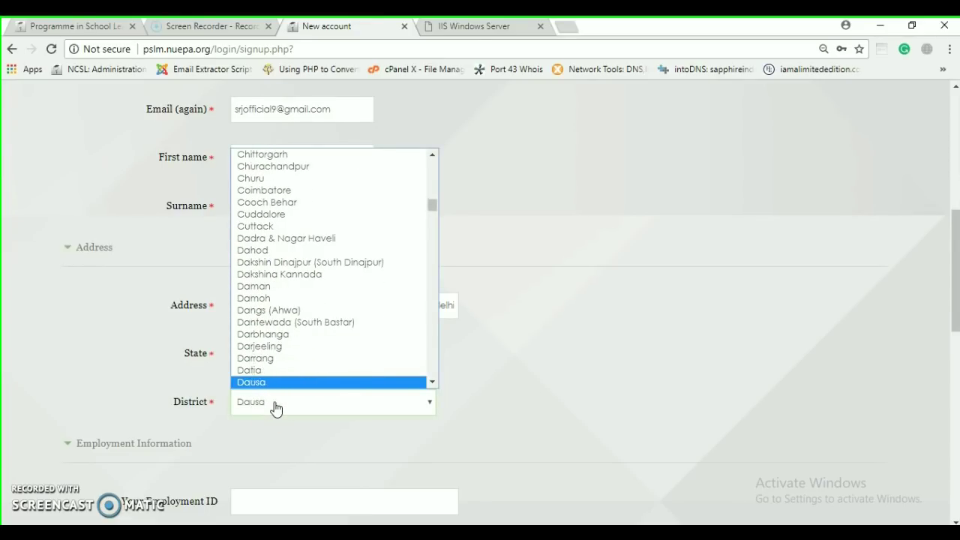
key(d)
key(d)
key(d)
key(d)
key(d)
key(d)
key(d)
key(d)
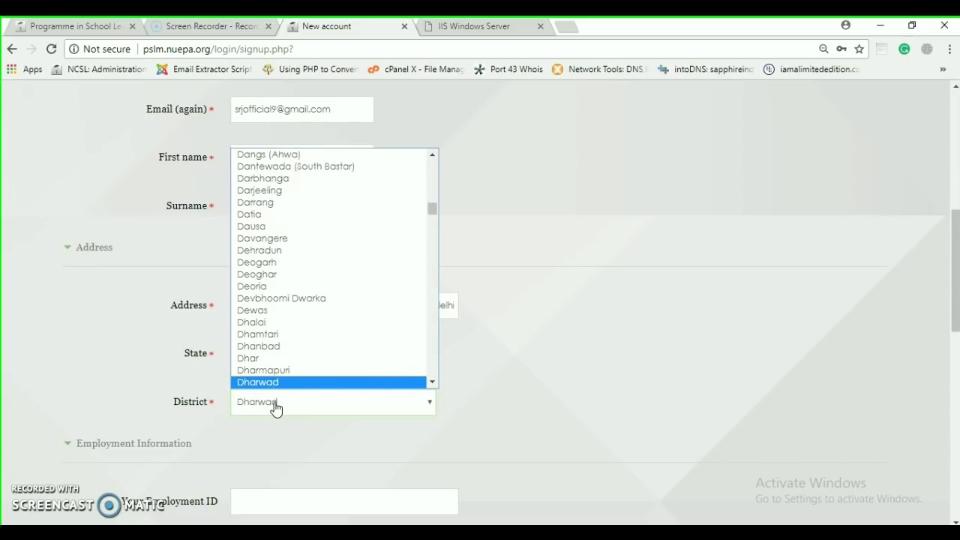
key(s)
key(o)
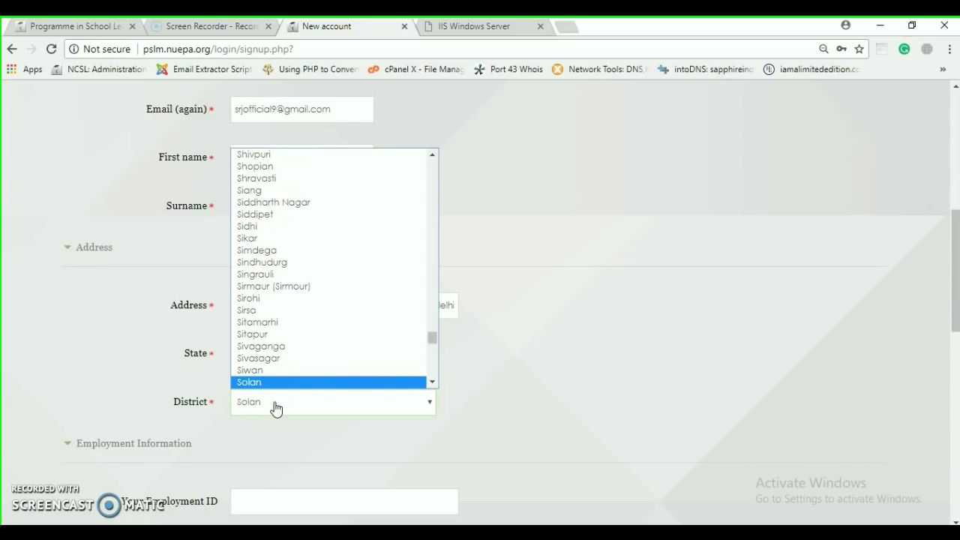
key(n)
key(e)
key(w)
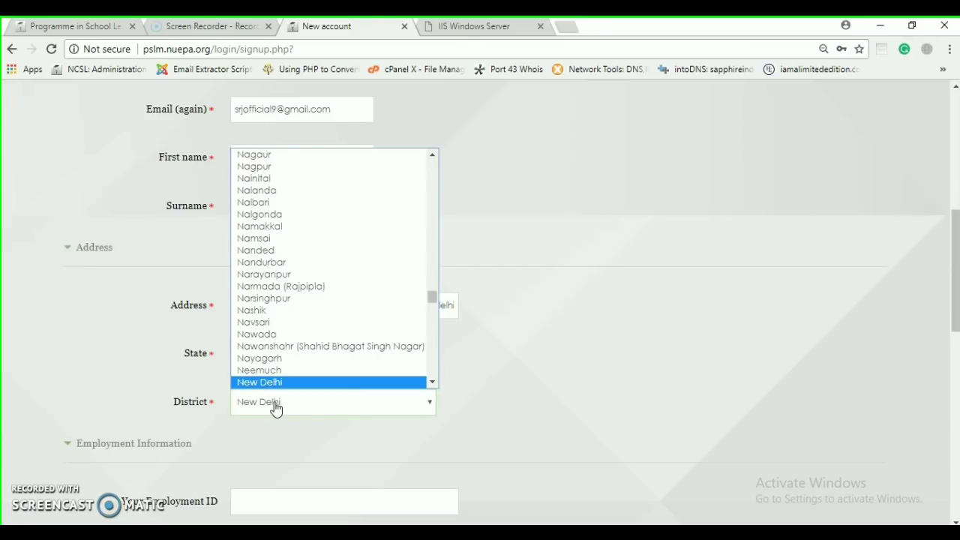
key(Return)
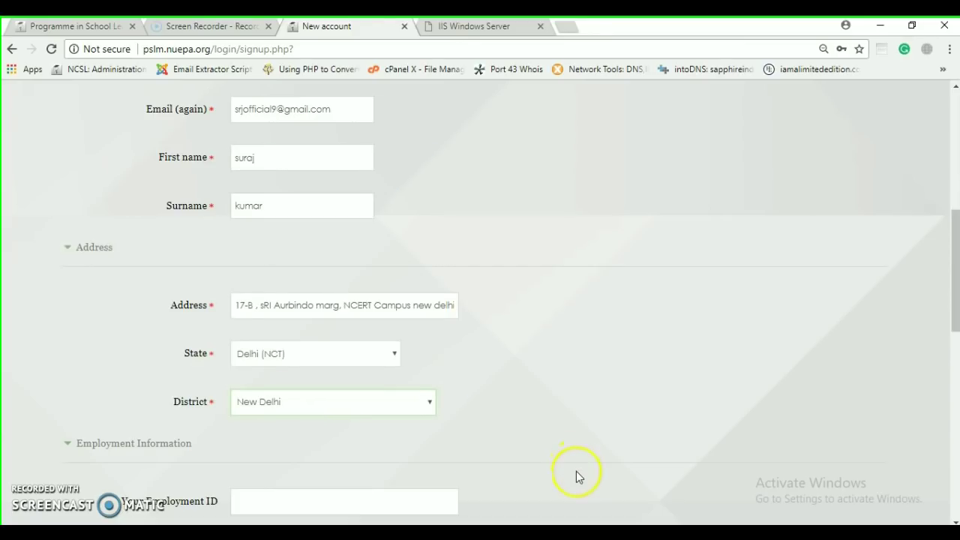
scroll(592, 411, down, 3)
- Enter the employment ID in Your Employment ID and the phone number in Contact No
click(576, 390)
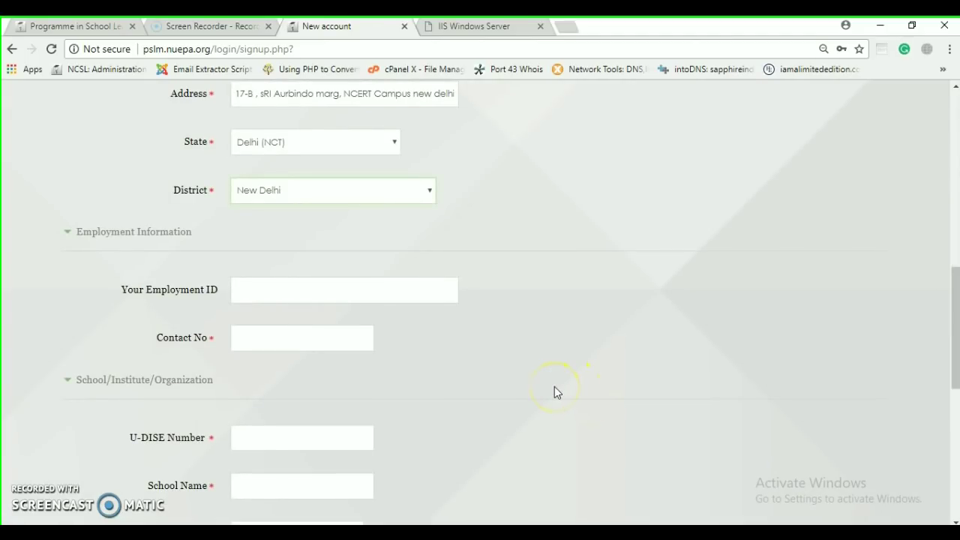
click(393, 380)
click(307, 291)
text(3425)
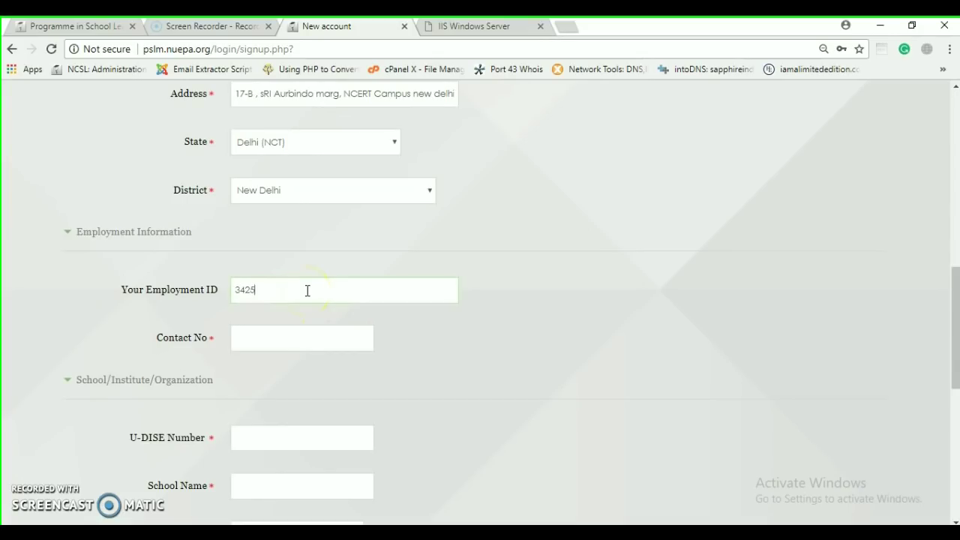
click(293, 332)
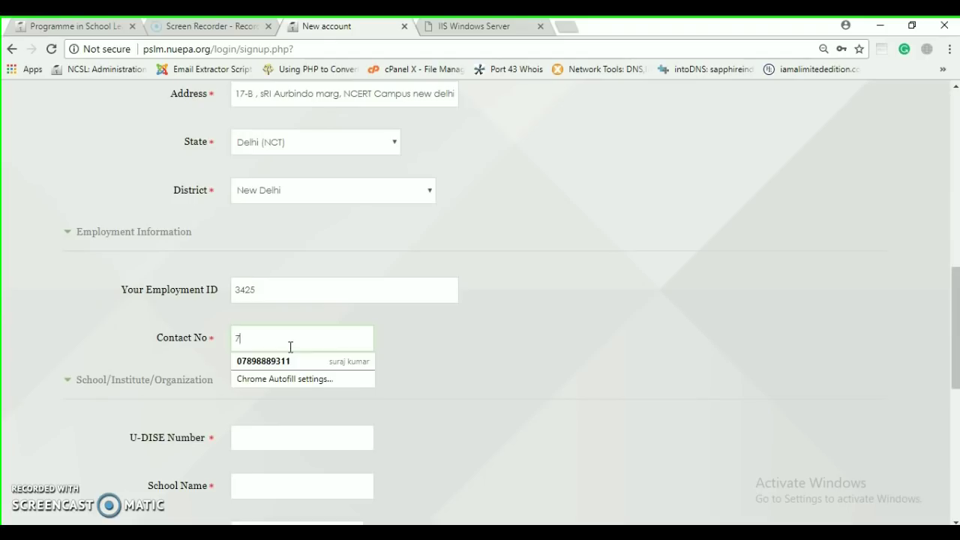
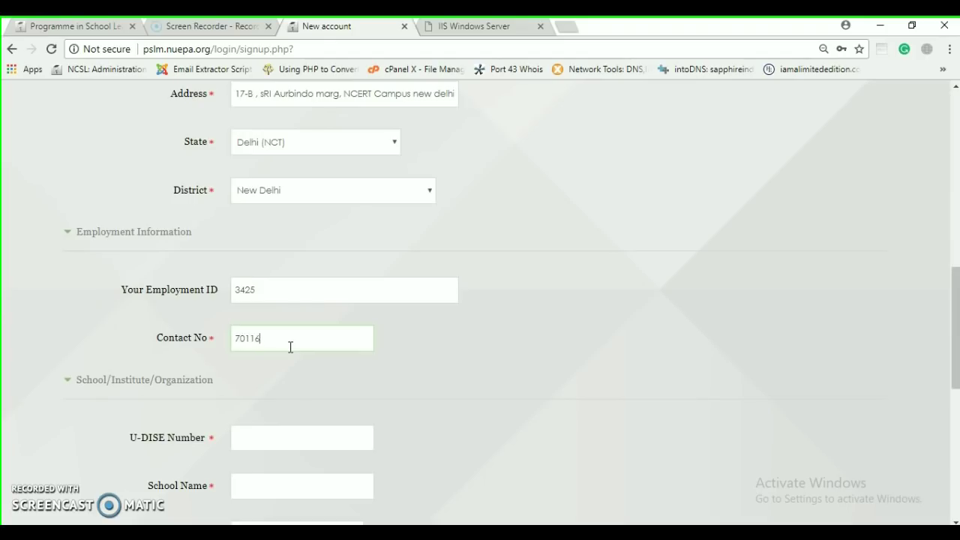
- Enter U-DISE Number 123456
scroll(333, 369, down, 2)
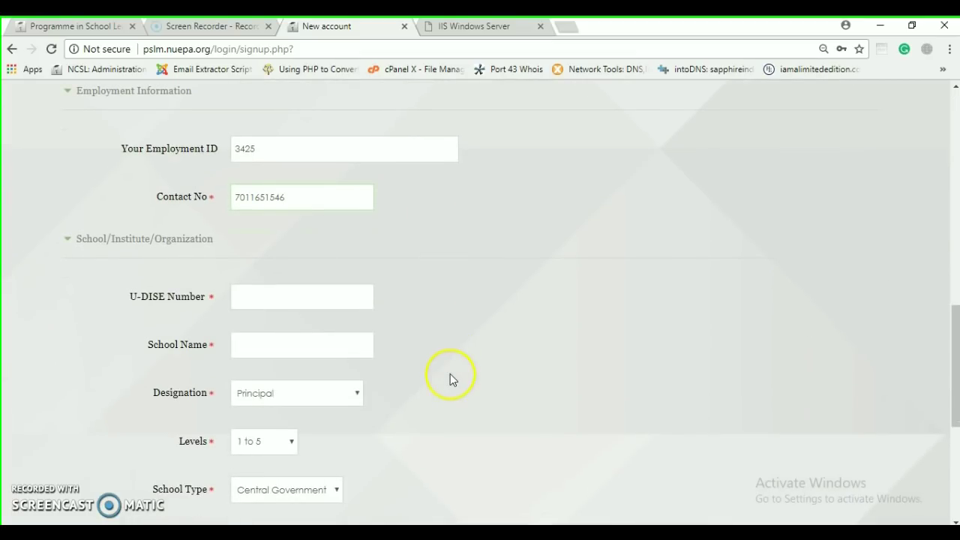
click(284, 302)
text(123456)
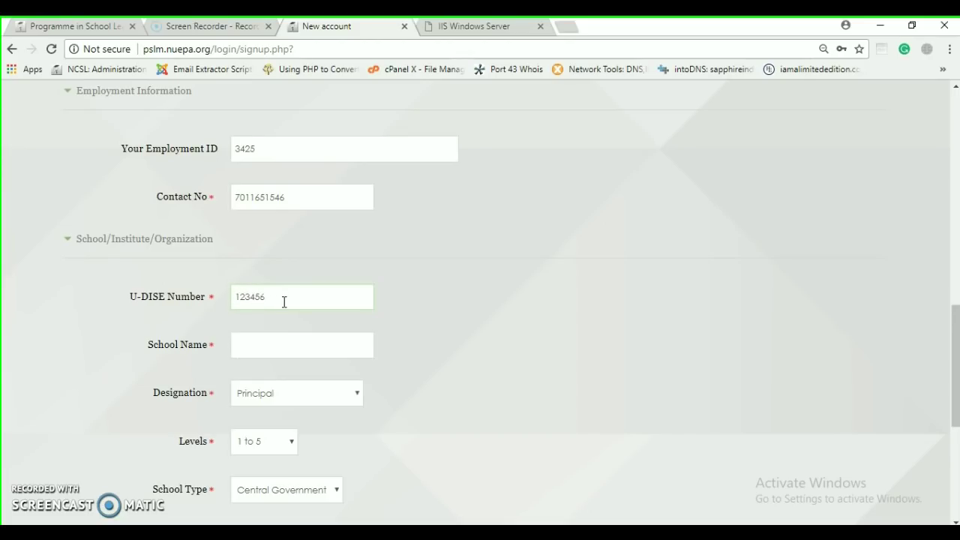
- Enter School Name 'National centre for school leadership', fixing typos as you go
click(332, 345)
scroll(332, 345, down, 1)
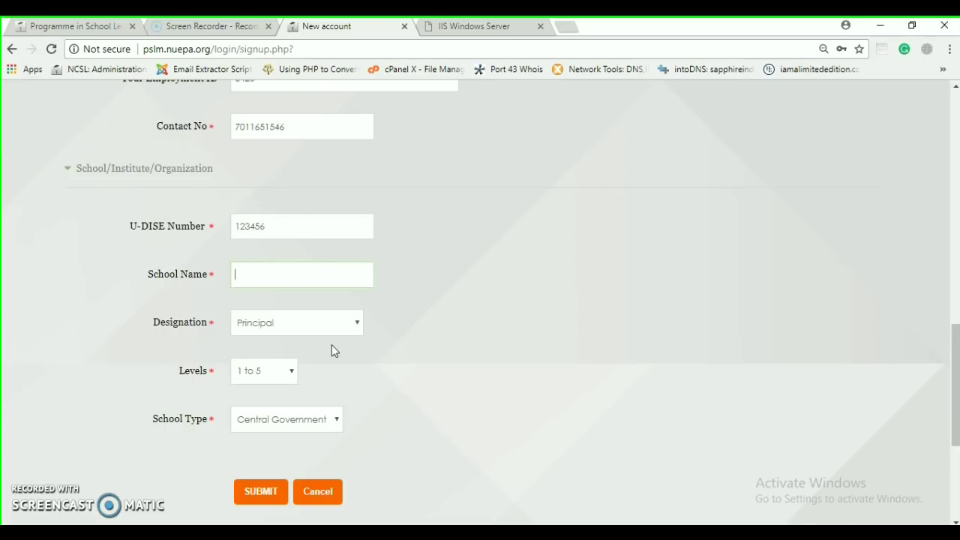
text(NA)
key(BackSpace)
text(ational center)
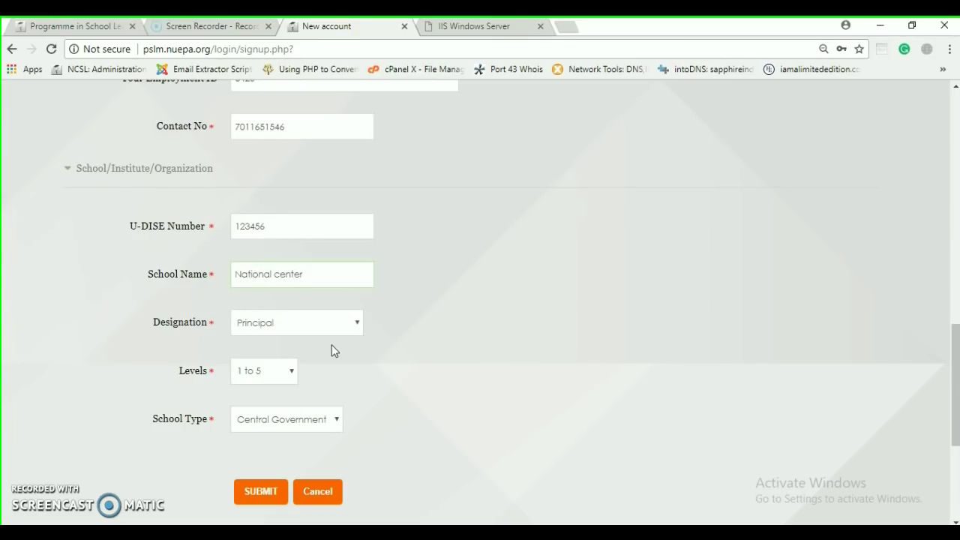
key(BackSpace)
key(BackSpace)
key(BackSpace)
text(re for school leadership)
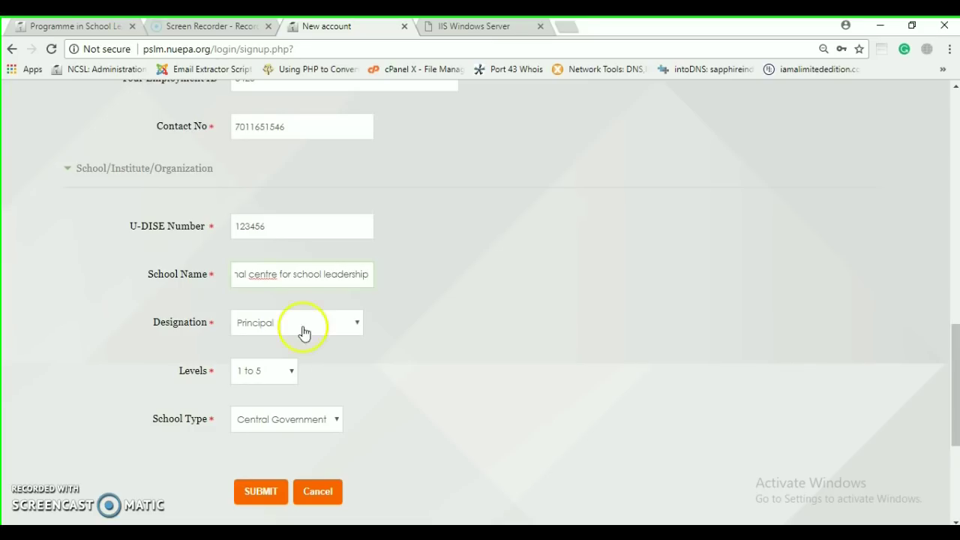
click(303, 326)
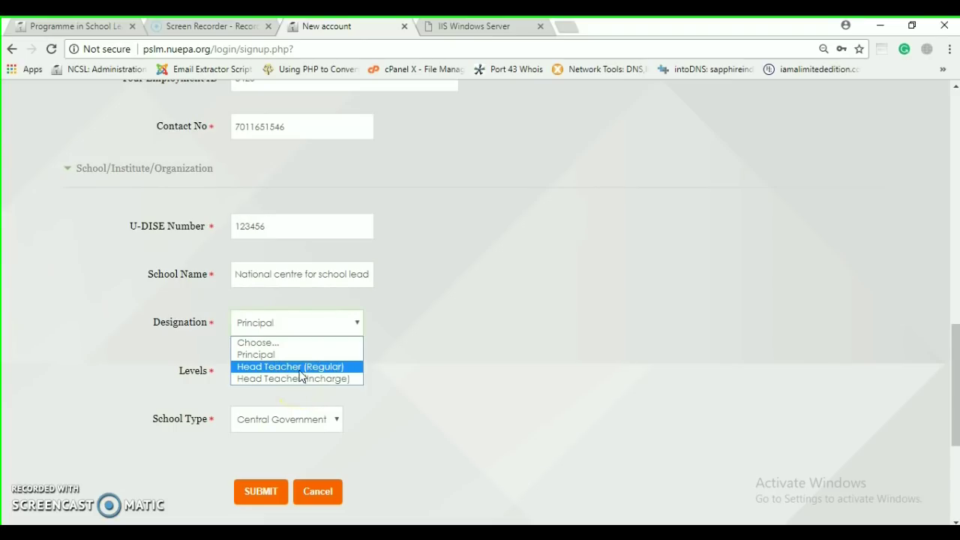
- Keep Designation Principal and Levels 1 to 5, and set School Type to State Government
click(300, 355)
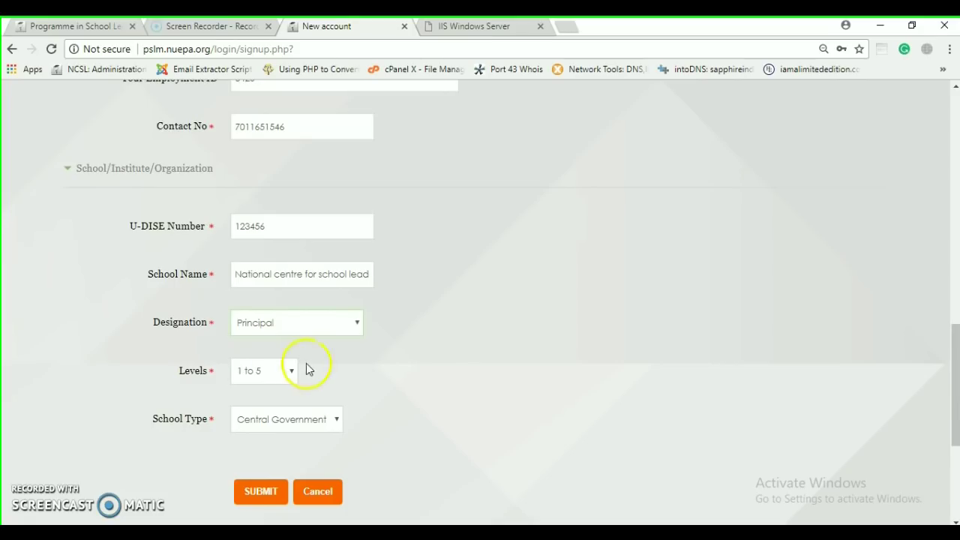
scroll(307, 368, down, 1)
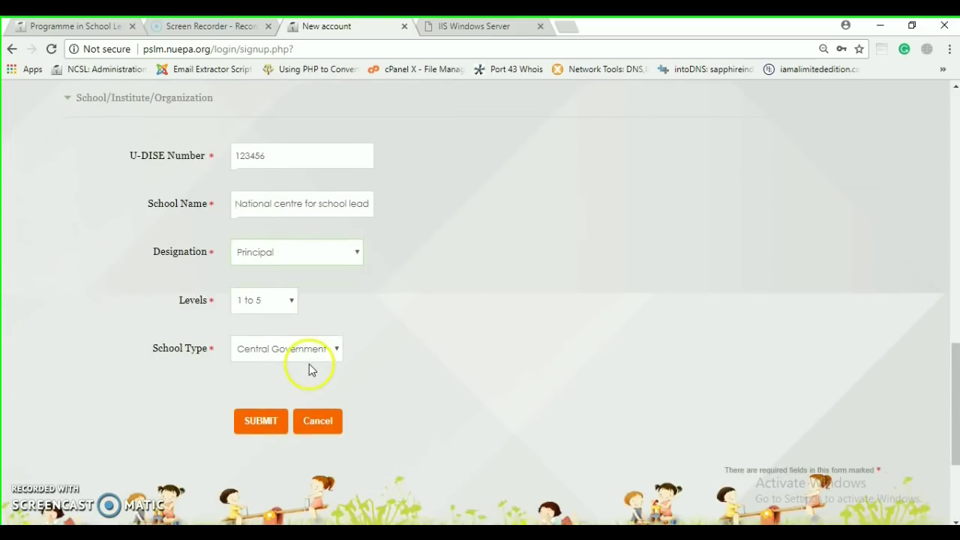
click(265, 302)
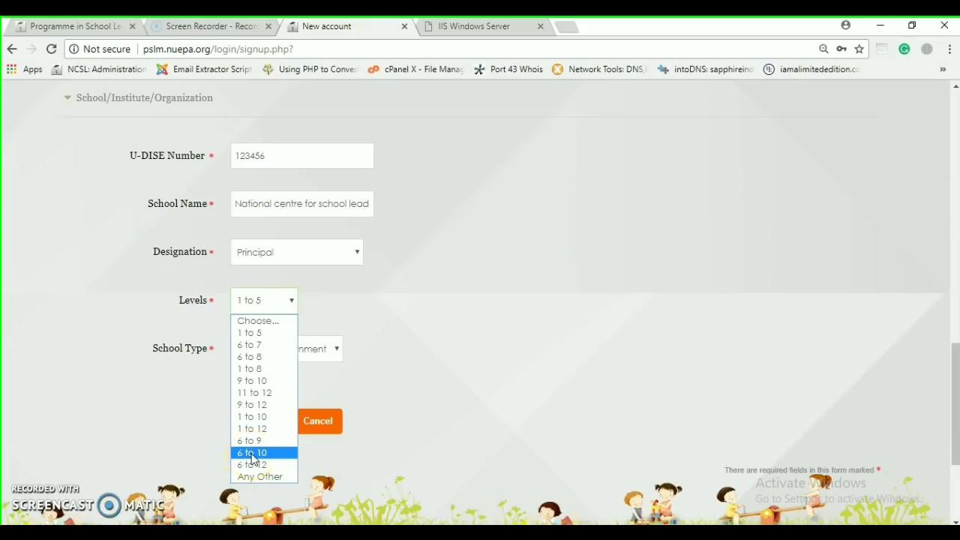
click(260, 334)
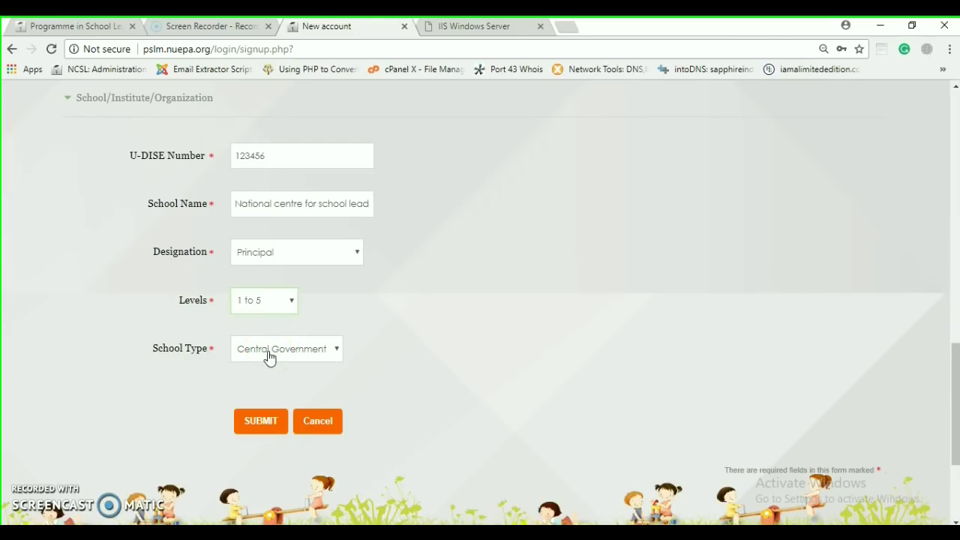
click(270, 358)
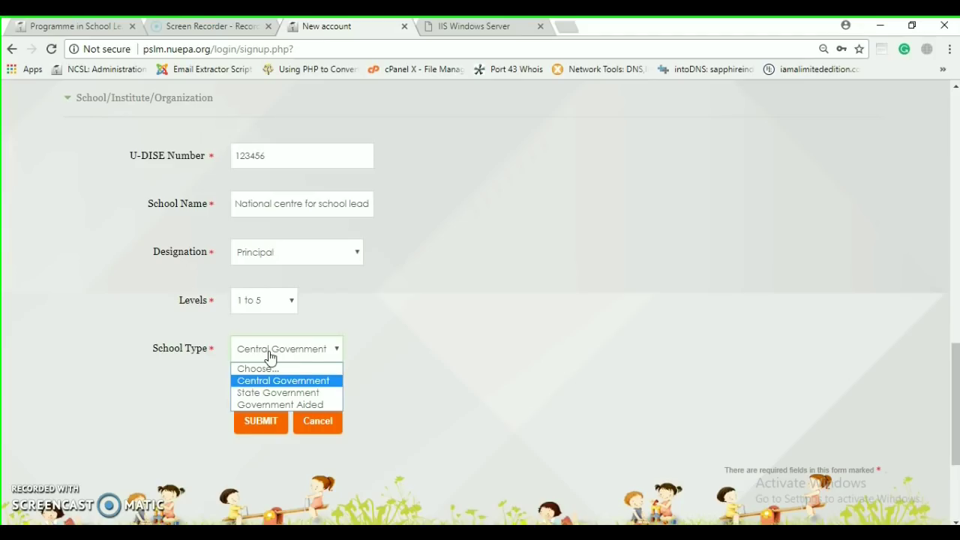
click(279, 392)
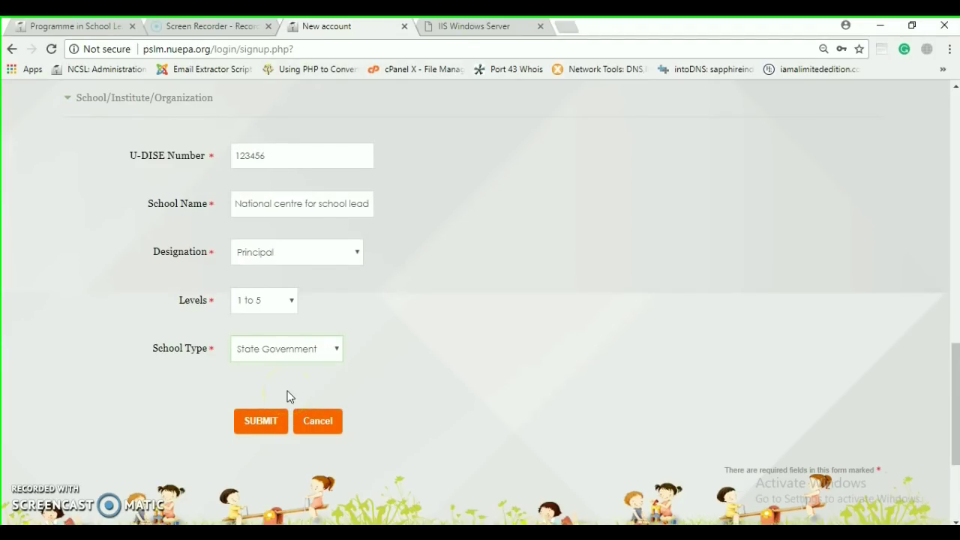
scroll(466, 478, up, 12)
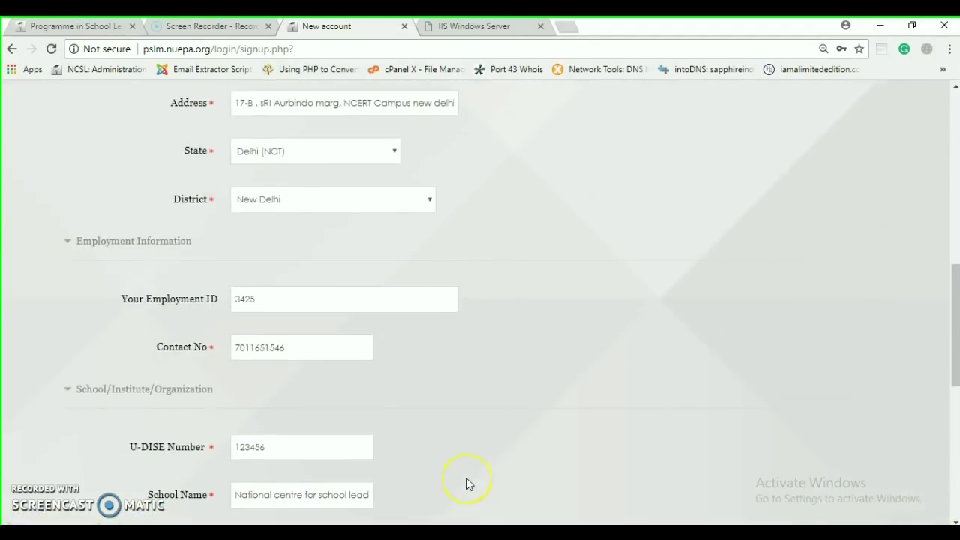
- Submit the completed signup form, which rejects the e-mail as already registered
scroll(467, 483, up, 2)
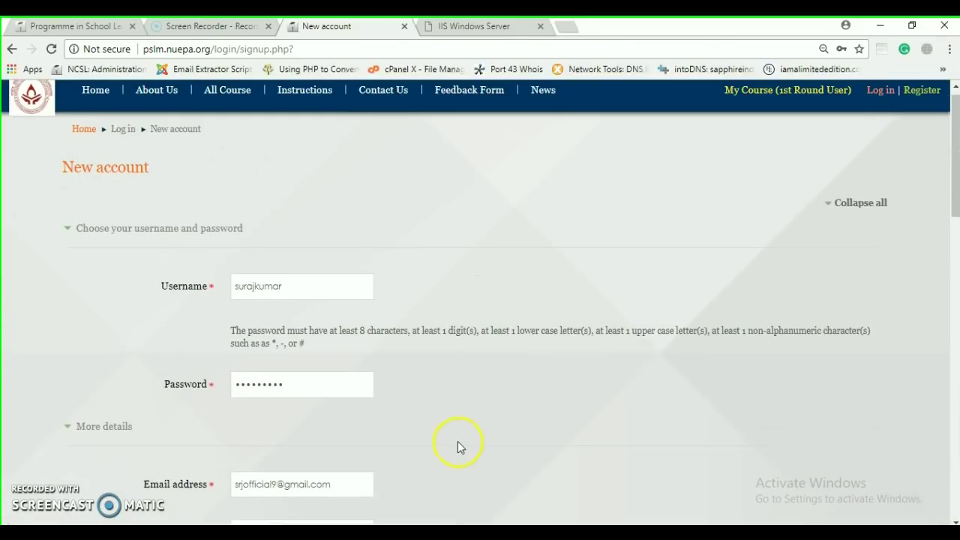
scroll(459, 443, down, 8)
scroll(459, 446, down, 6)
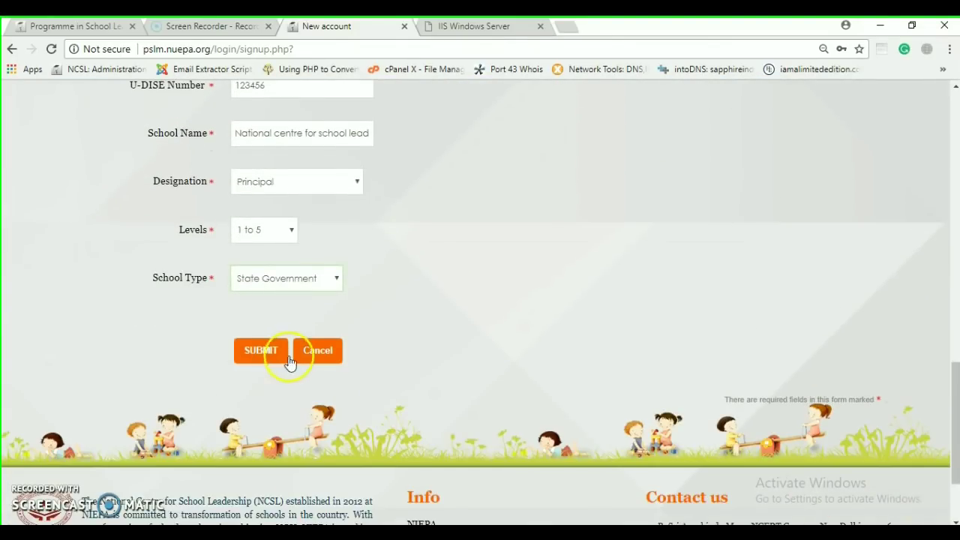
click(254, 356)
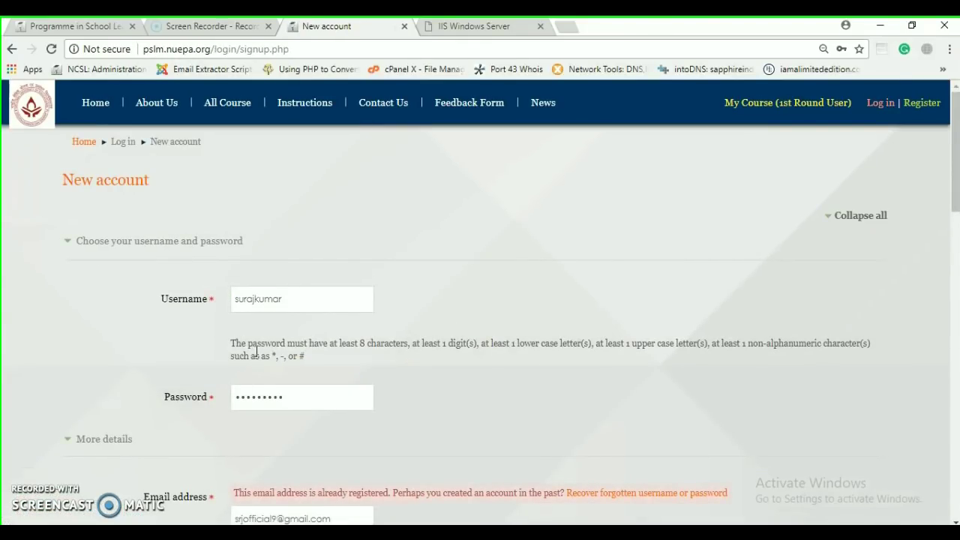
scroll(256, 357, down, 2)
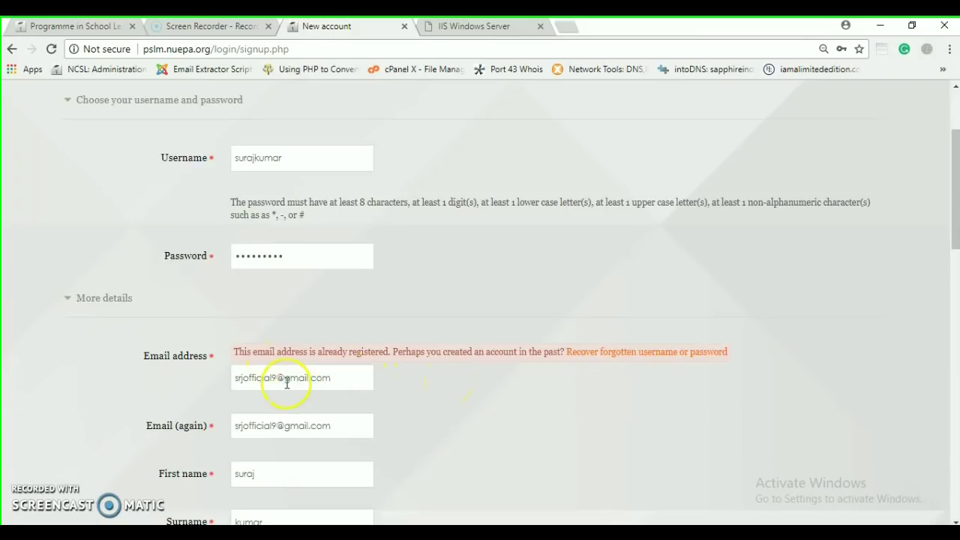
- Change the e-mail's name part to a new address in both email fields and resubmit
click(277, 380)
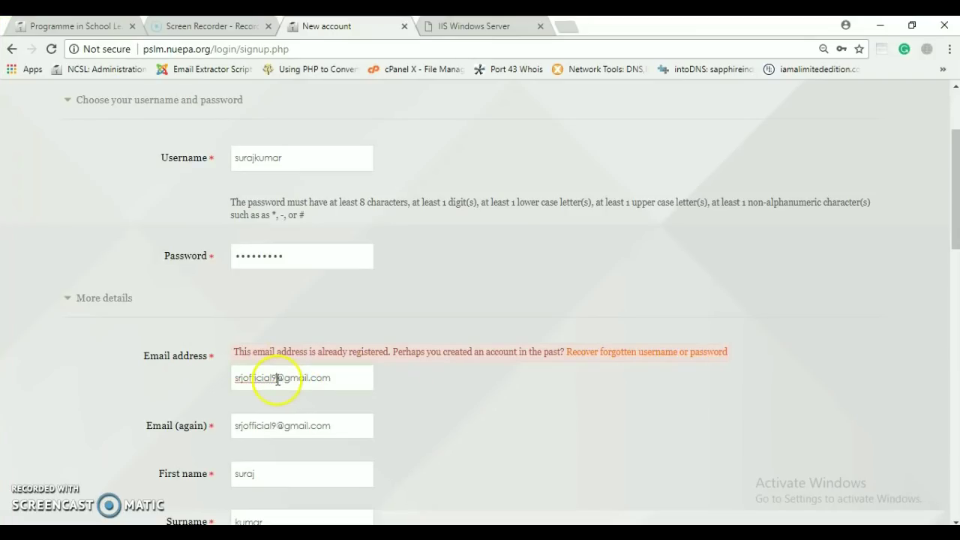
drag(278, 380, 218, 392)
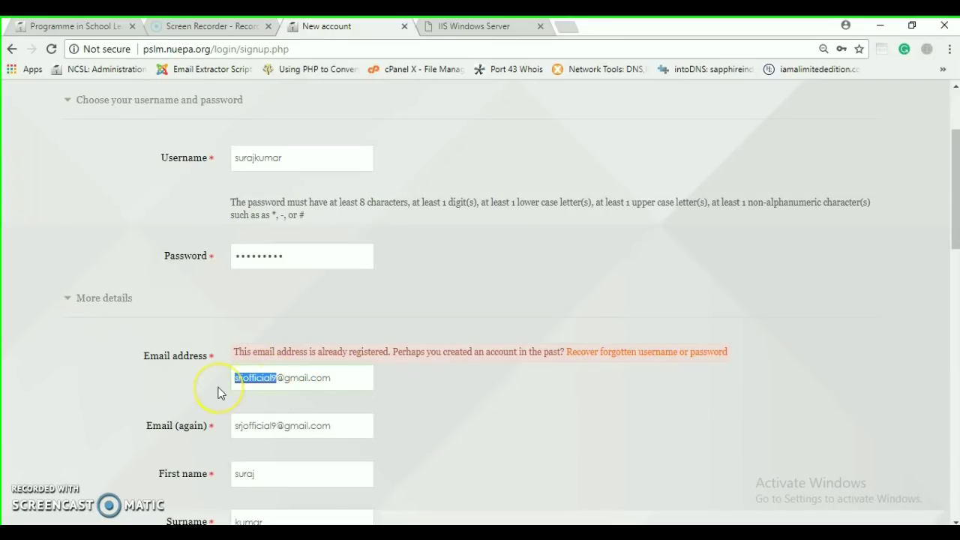
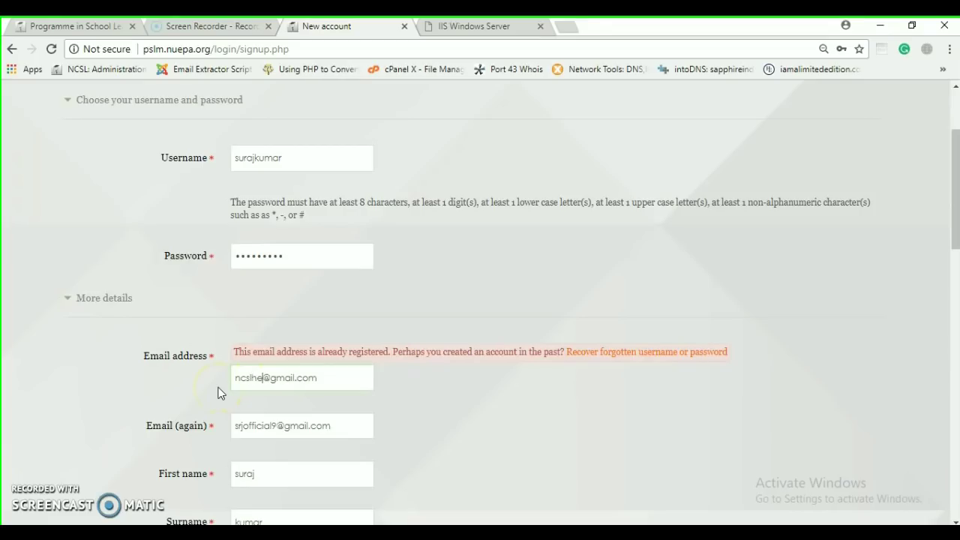
double_click(253, 423)
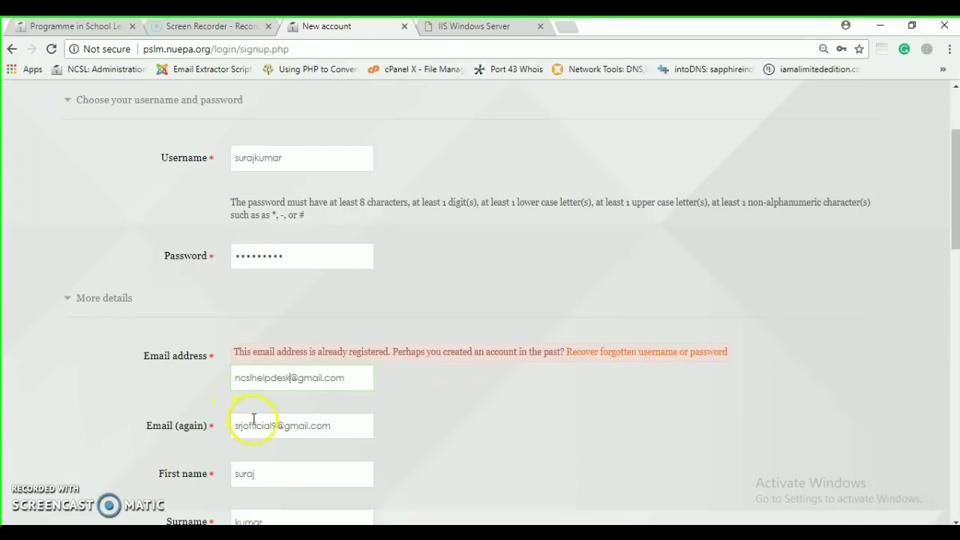
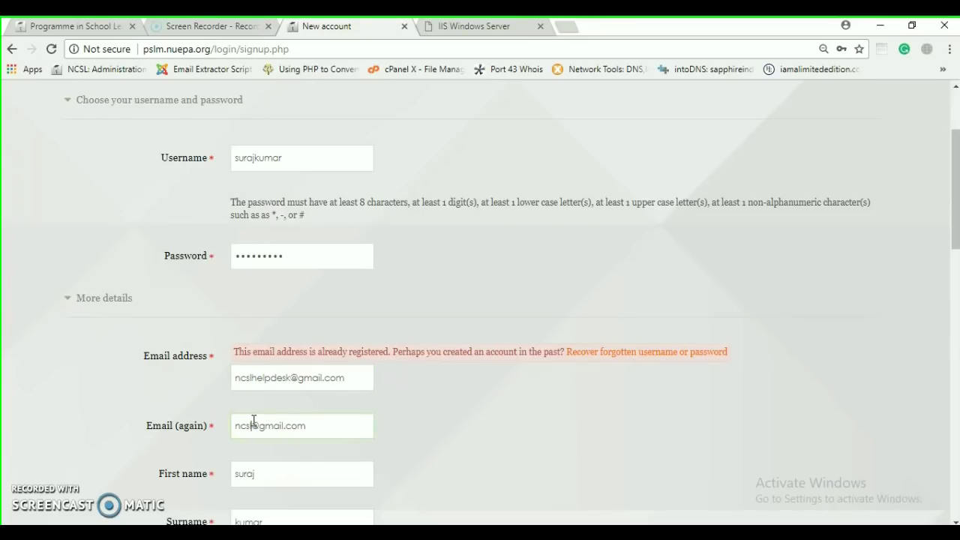
scroll(497, 425, down, 5)
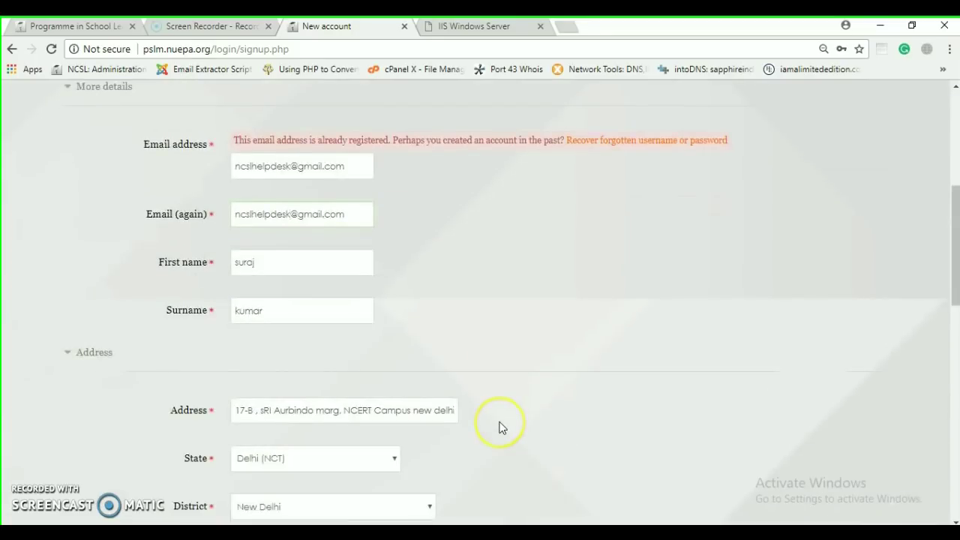
scroll(499, 427, down, 7)
click(268, 390)
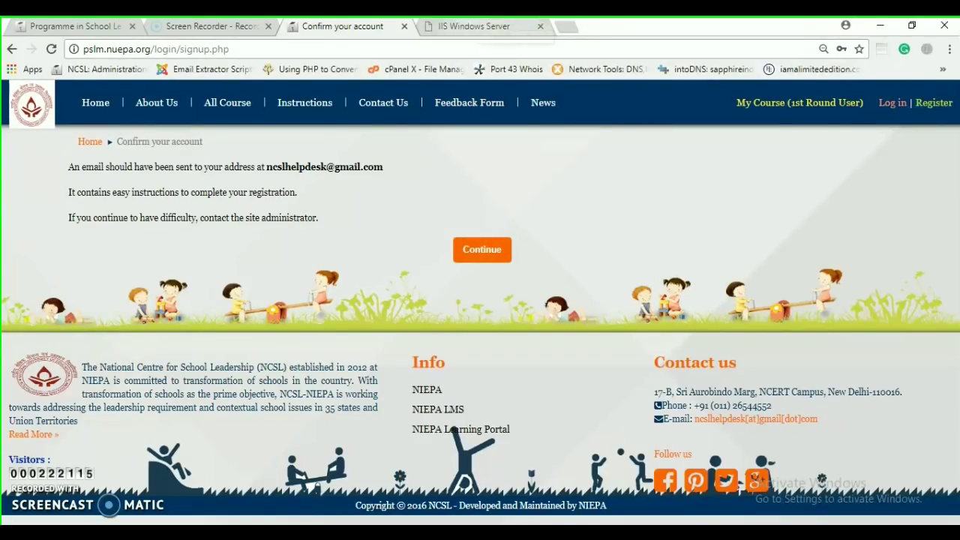
- With the Confirm your account page showing, open a new blank browser tab
click(564, 28)
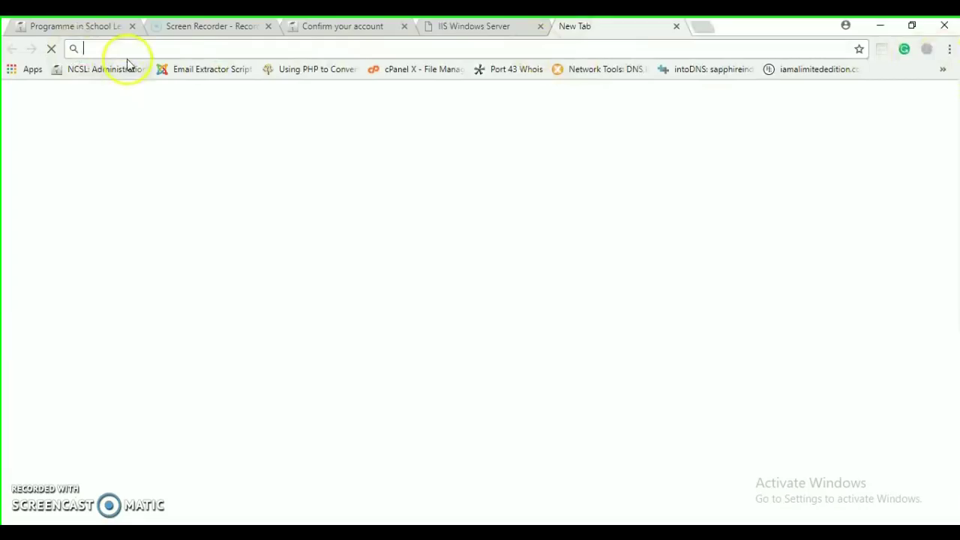
- Load gmail.com, switch to the helpdesk Google account, and open its Gmail inbox (7 unread of 151)
text(gmail.com)
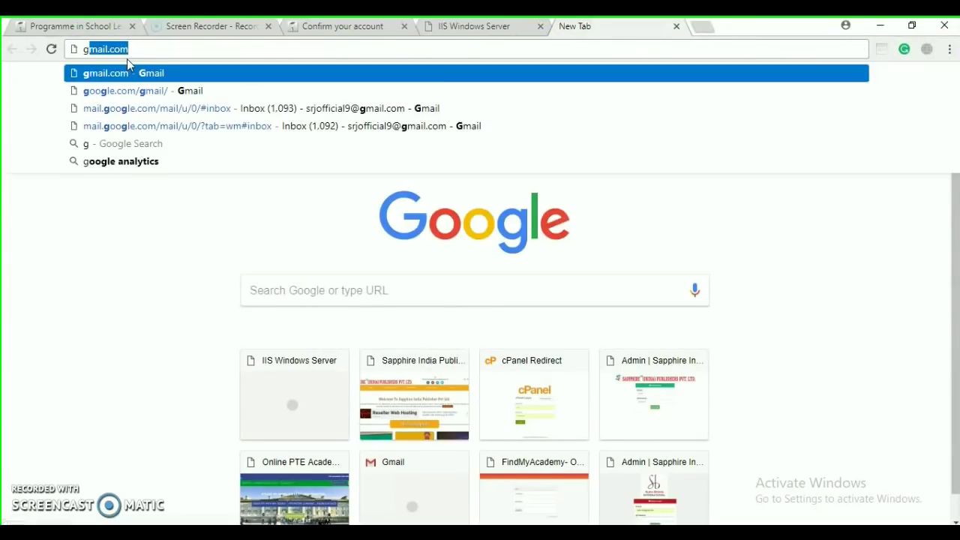
key(Return)
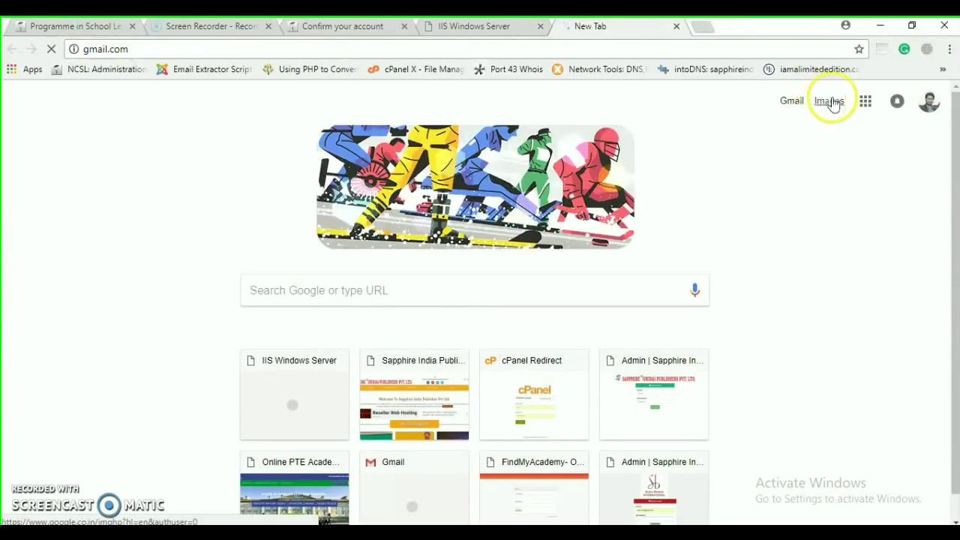
click(930, 105)
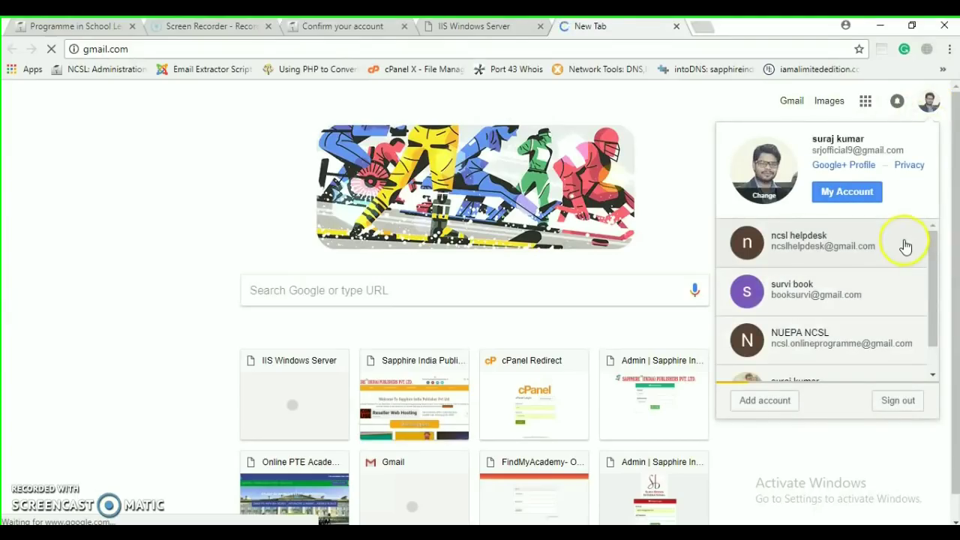
click(808, 267)
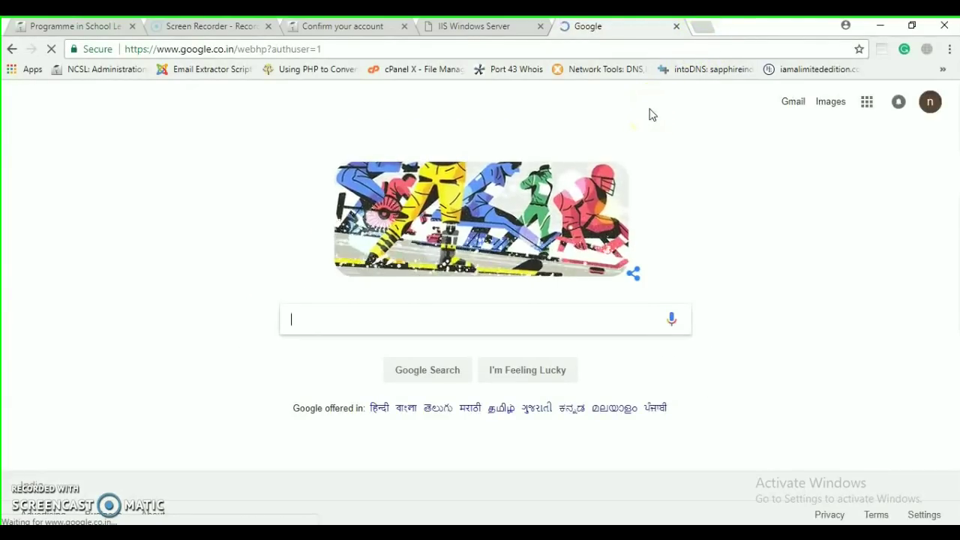
click(931, 101)
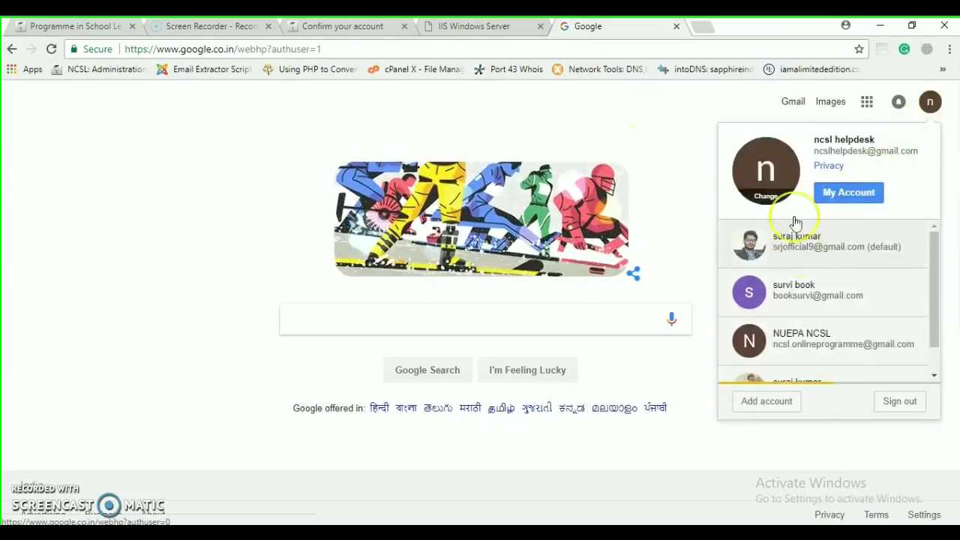
click(796, 108)
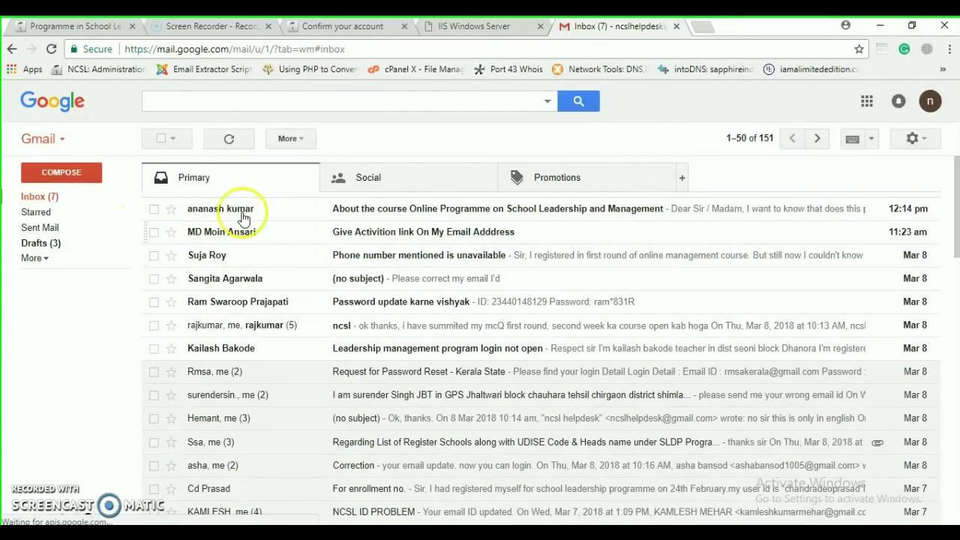
click(51, 49)
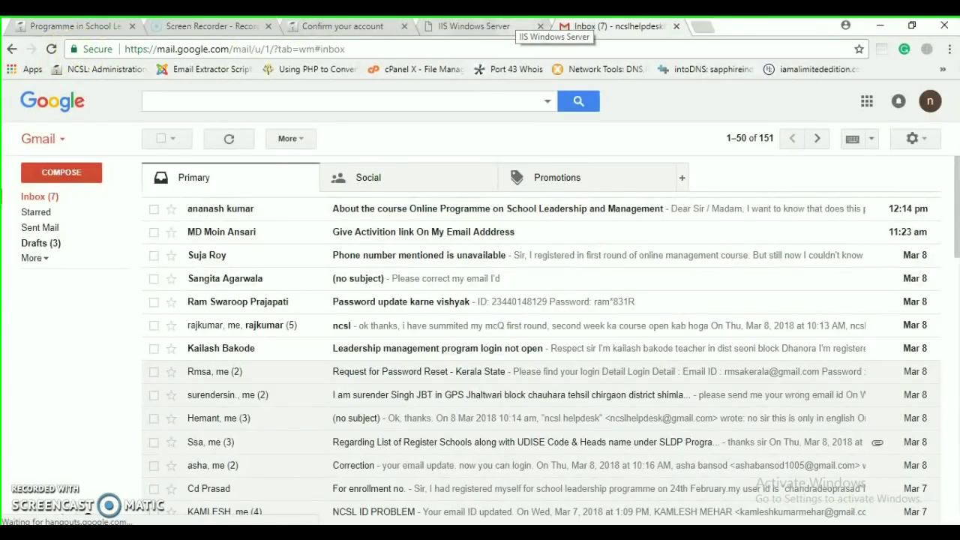
click(33, 259)
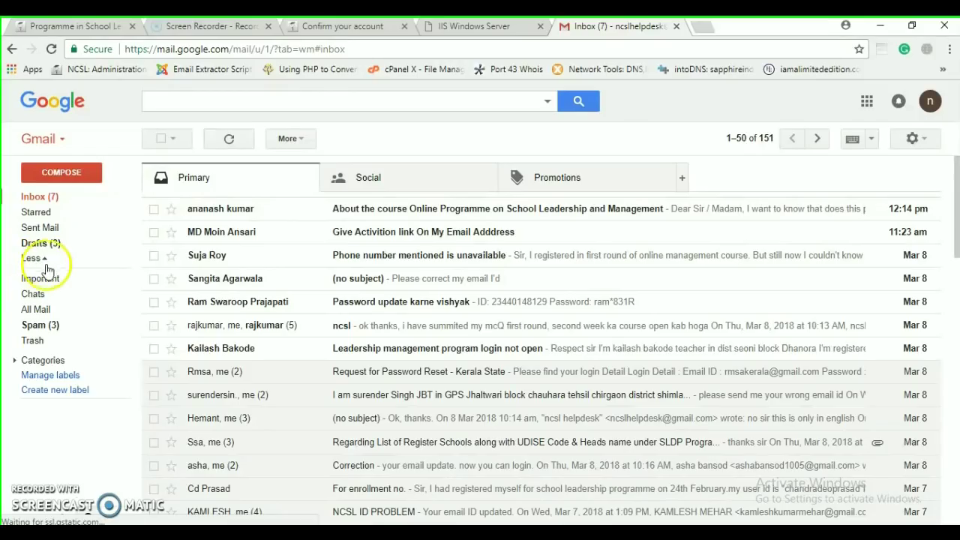
click(40, 325)
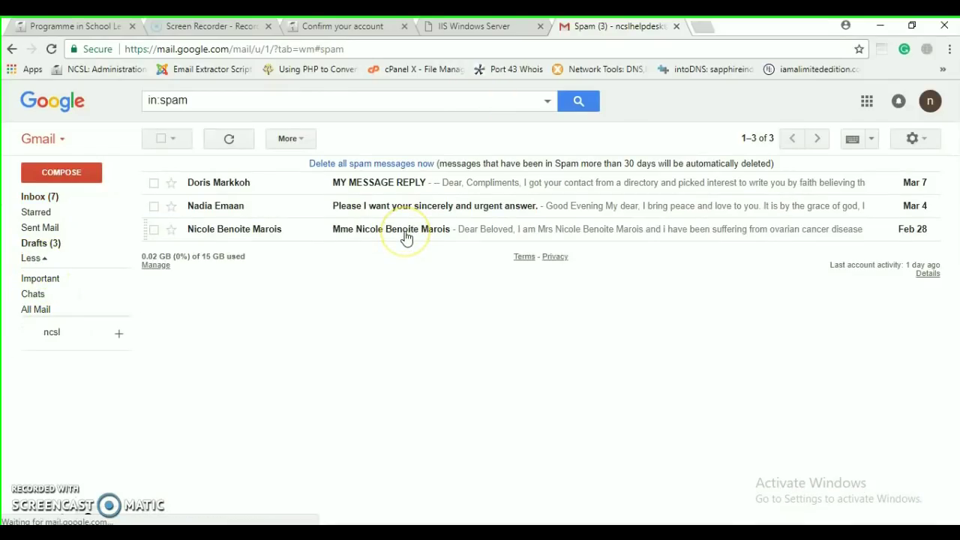
click(40, 196)
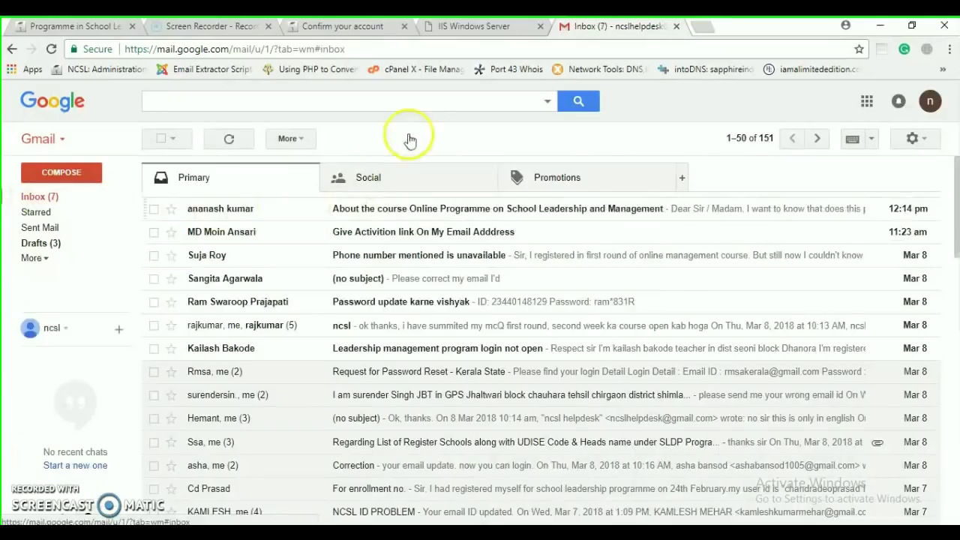
mouse_move(25, 501)
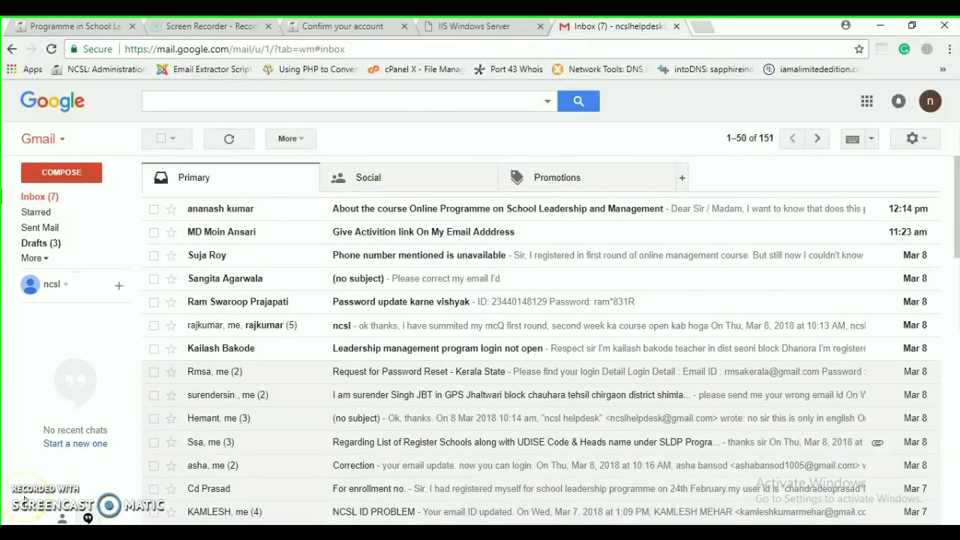